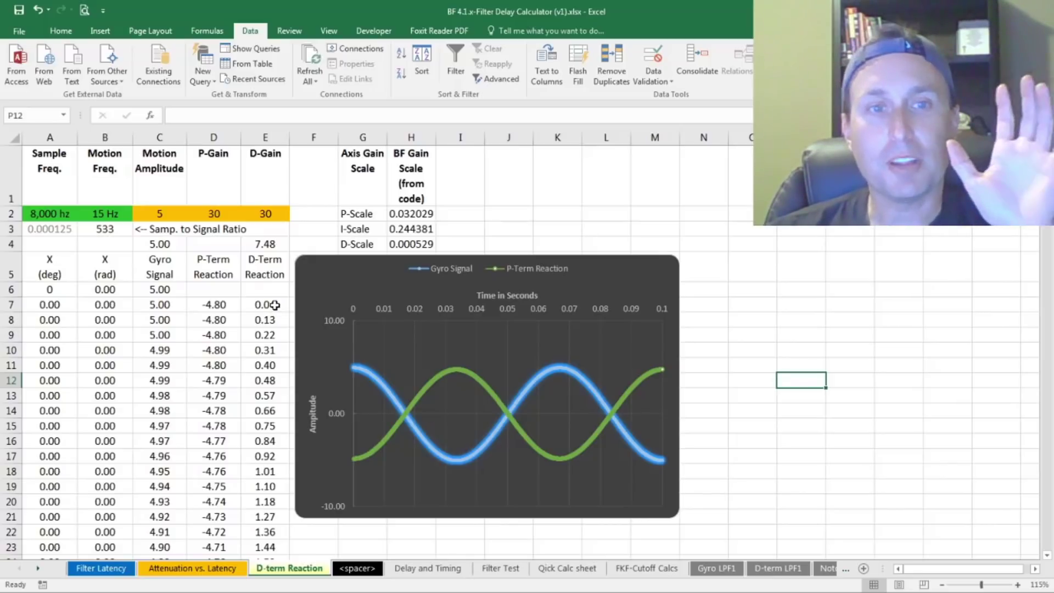
Step: Try a motion frequency of 1 Hz, then set it back to 15 Hz
left_click(227, 304)
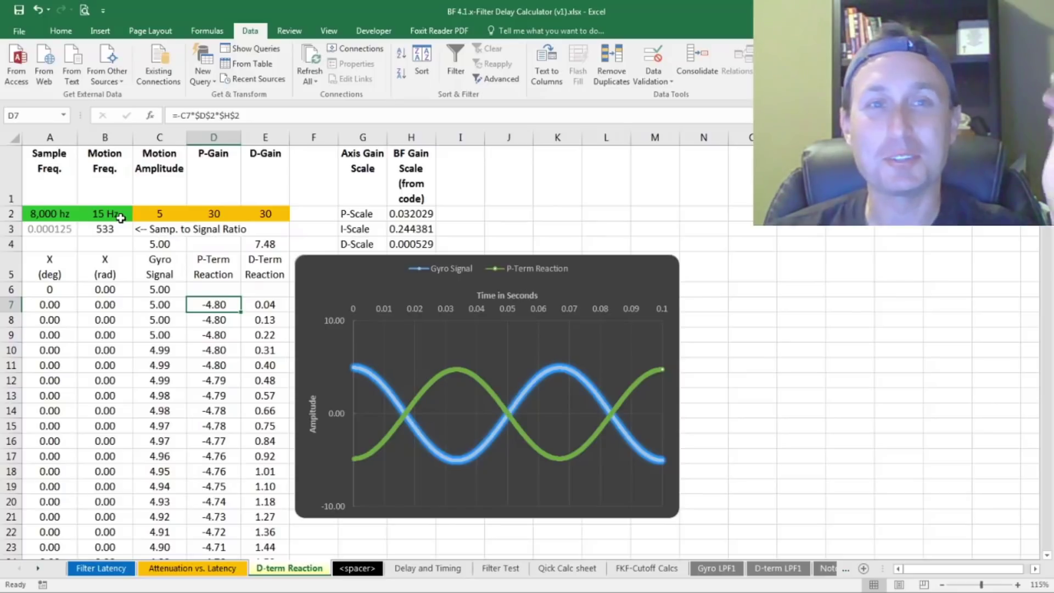
left_click(121, 218)
left_click(138, 214)
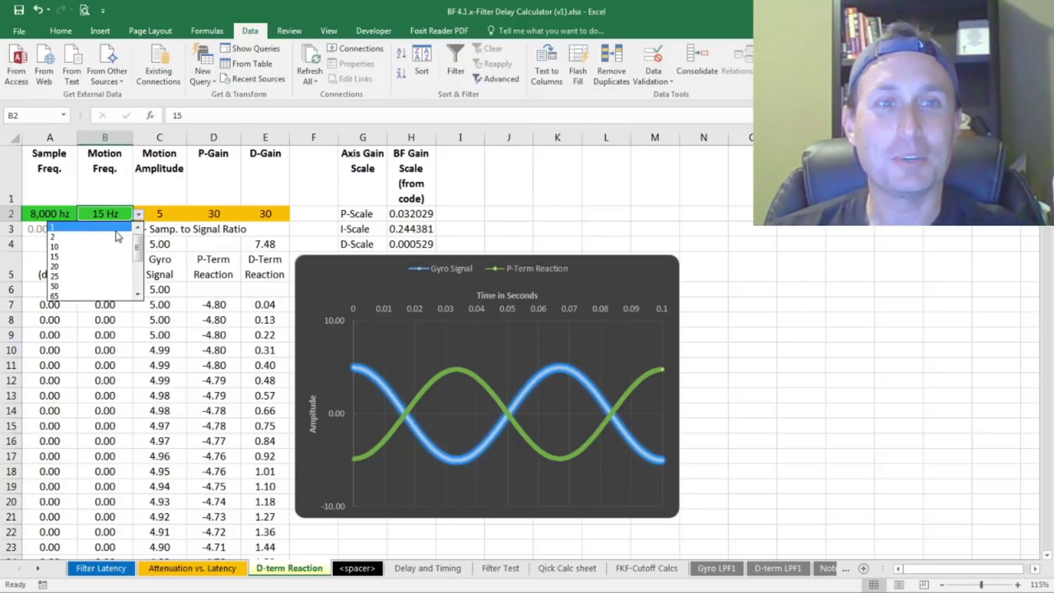
left_click(117, 228)
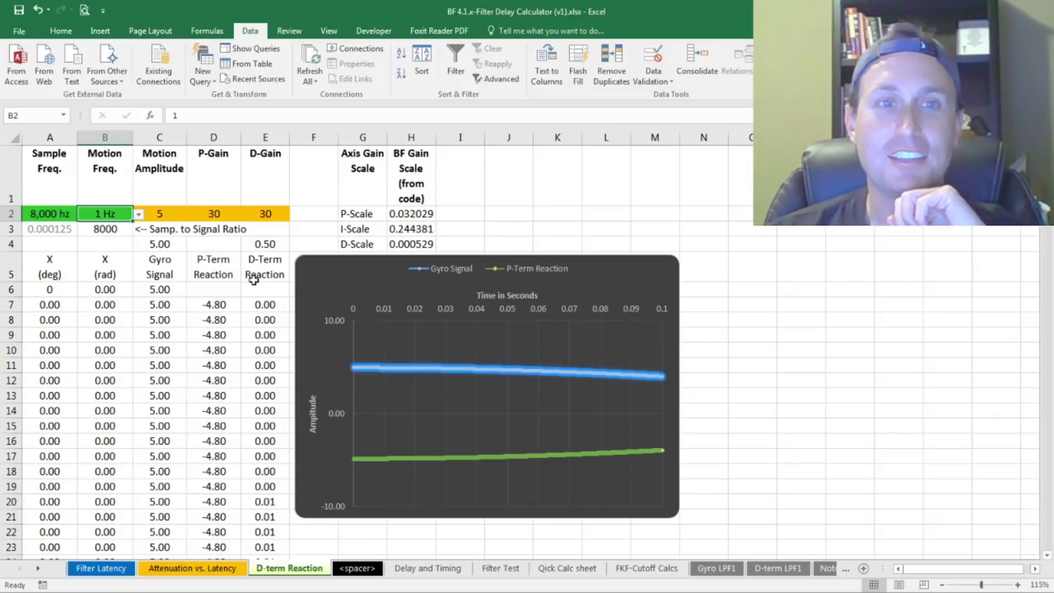
left_click(139, 214)
left_click(110, 258)
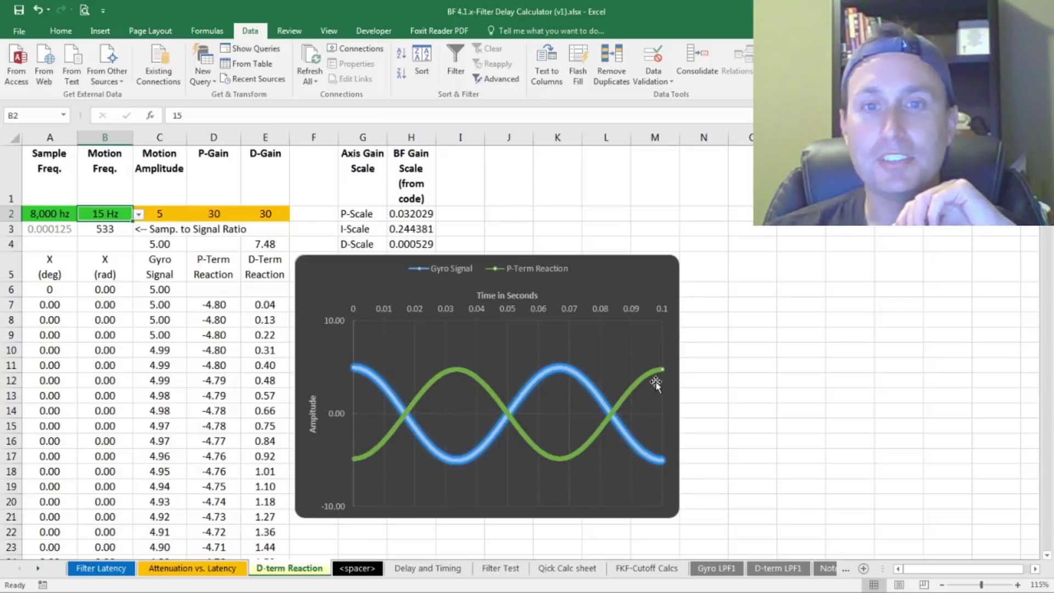
Step: Put the D7 P-Term Reaction formula in edit mode to show its coloured references
left_click(218, 306)
left_click(181, 115)
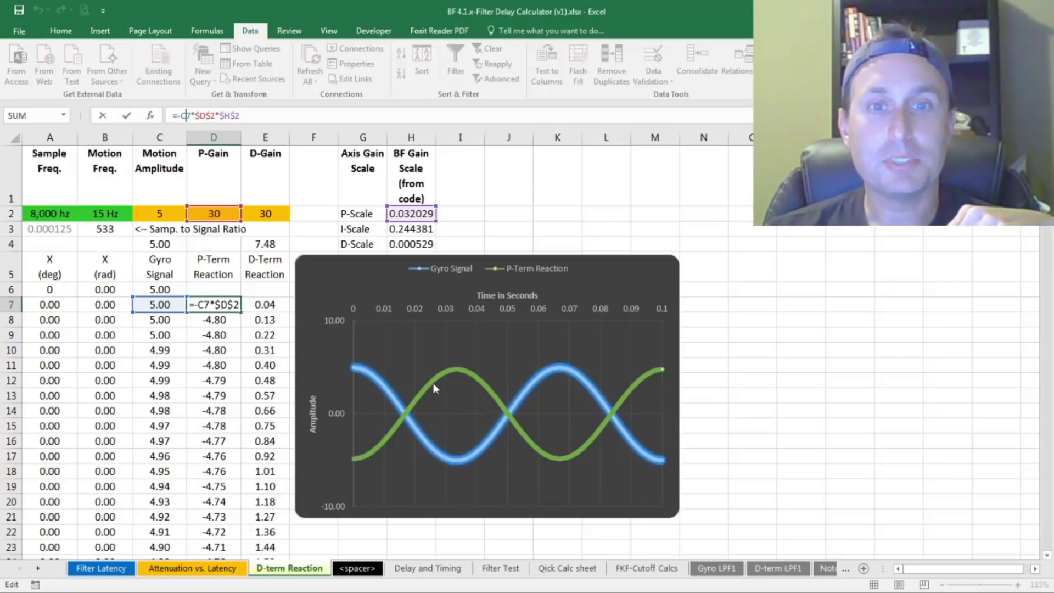
mouse_move(511, 405)
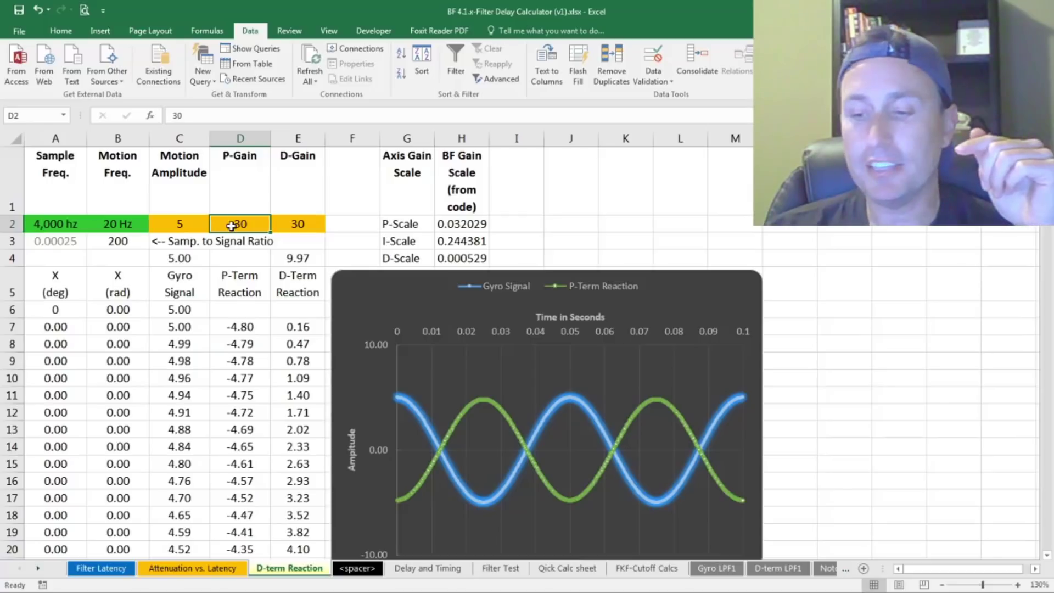
Step: Enter a P-Gain of 50 in D2, then change it to 80
type("50")
key("Return")
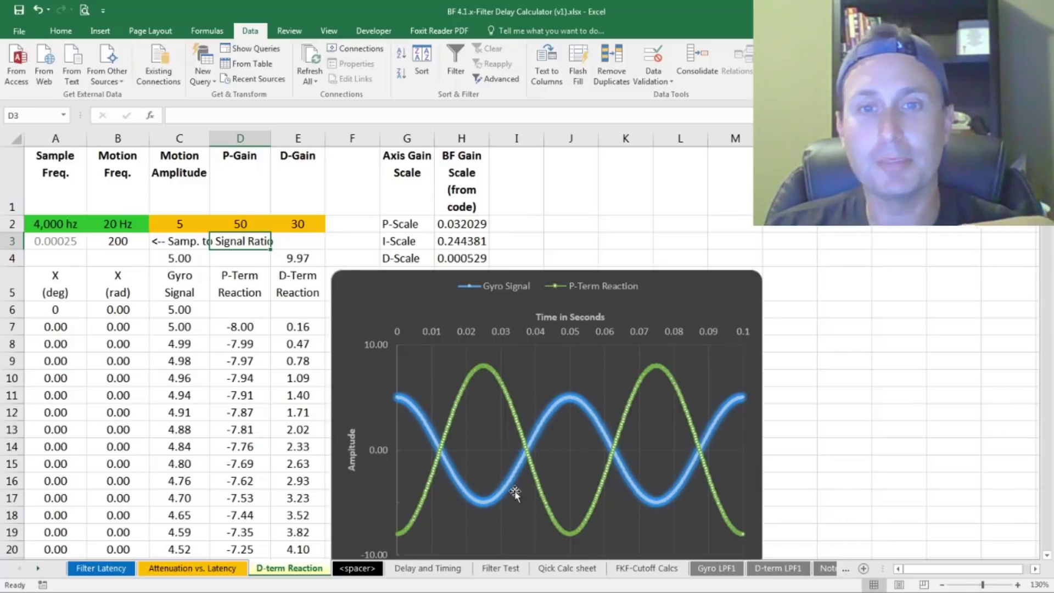
left_click(255, 227)
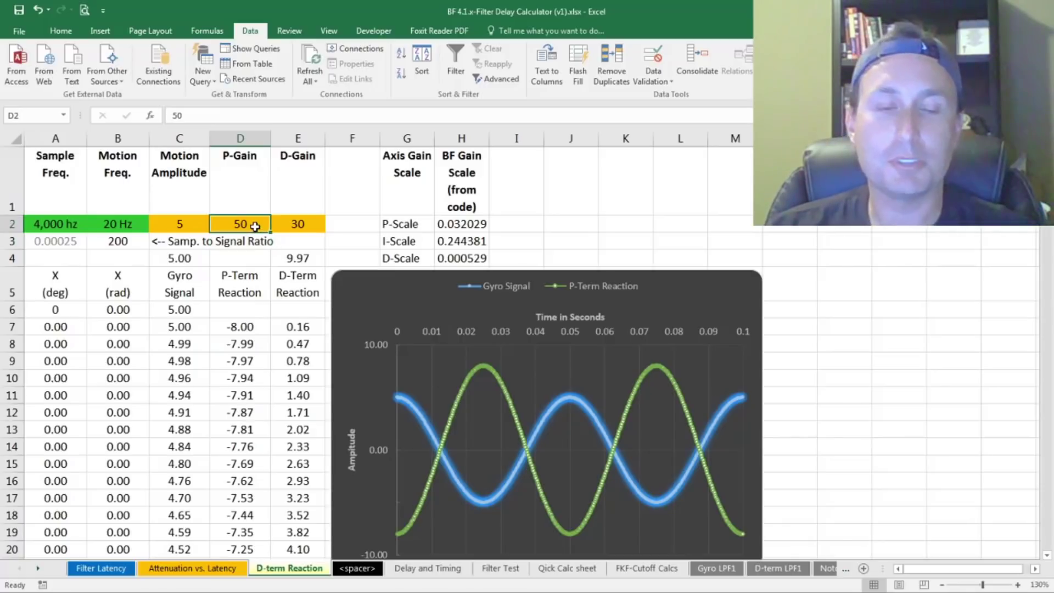
type("80")
key("Return")
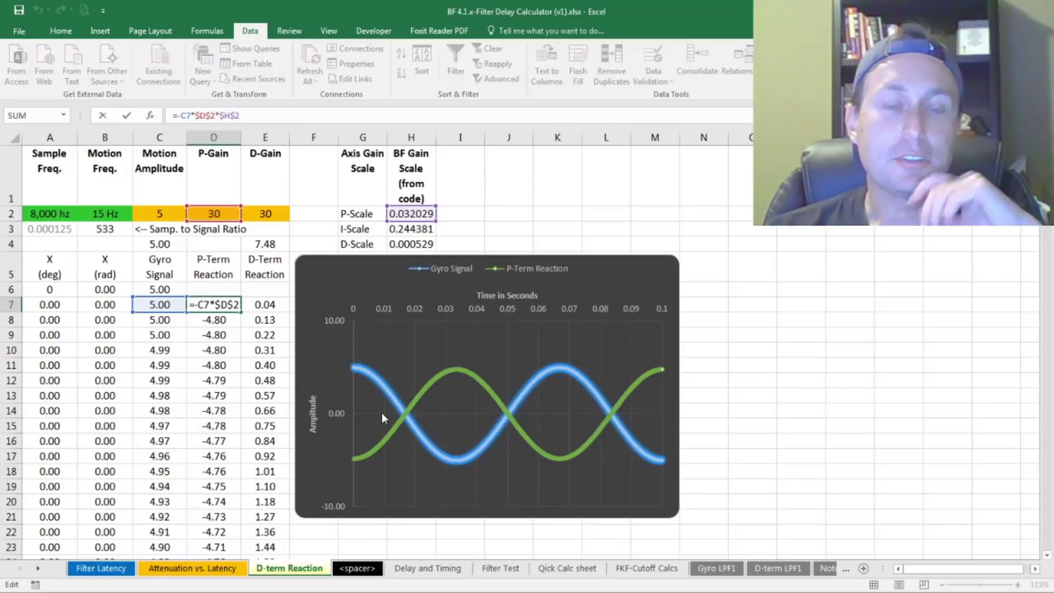
left_click(394, 346)
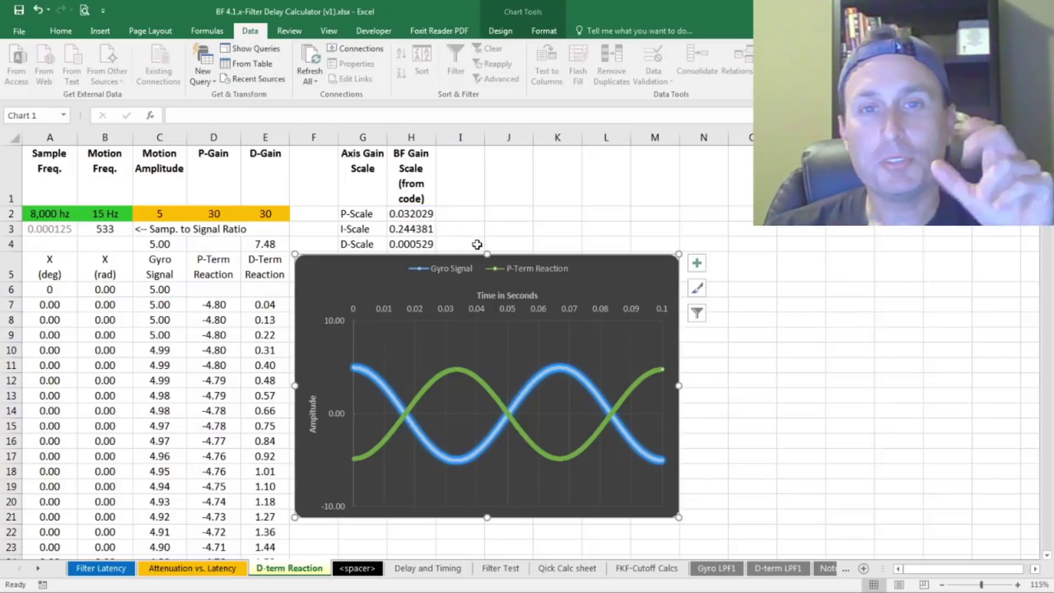
Step: Choose 80 Hz from the B2 motion frequency dropdown and zoom in on the chart
left_click(490, 230)
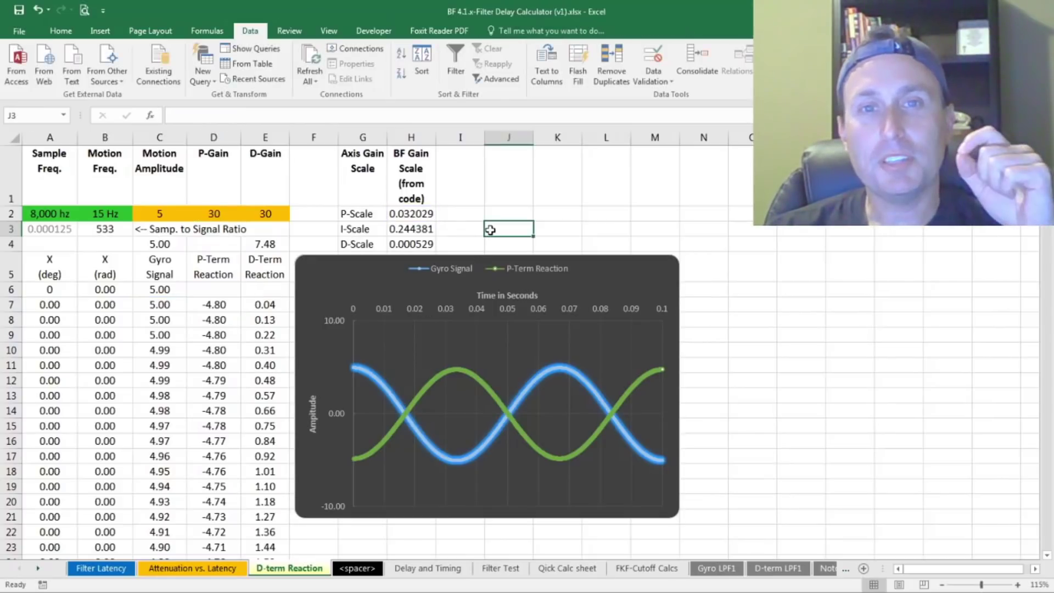
left_click(114, 215)
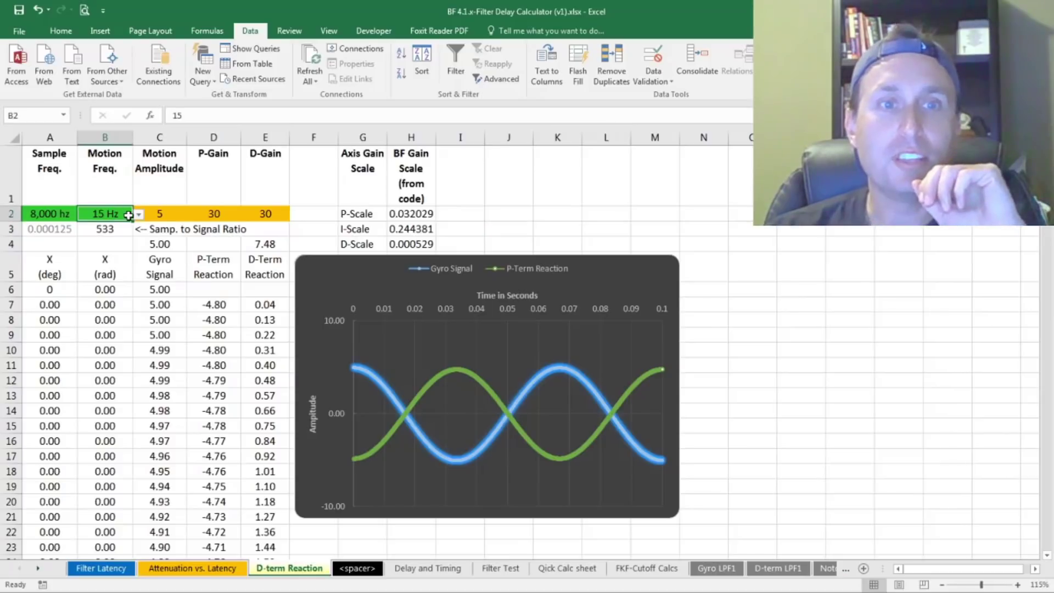
left_click(139, 214)
scroll(113, 277, "down", 2)
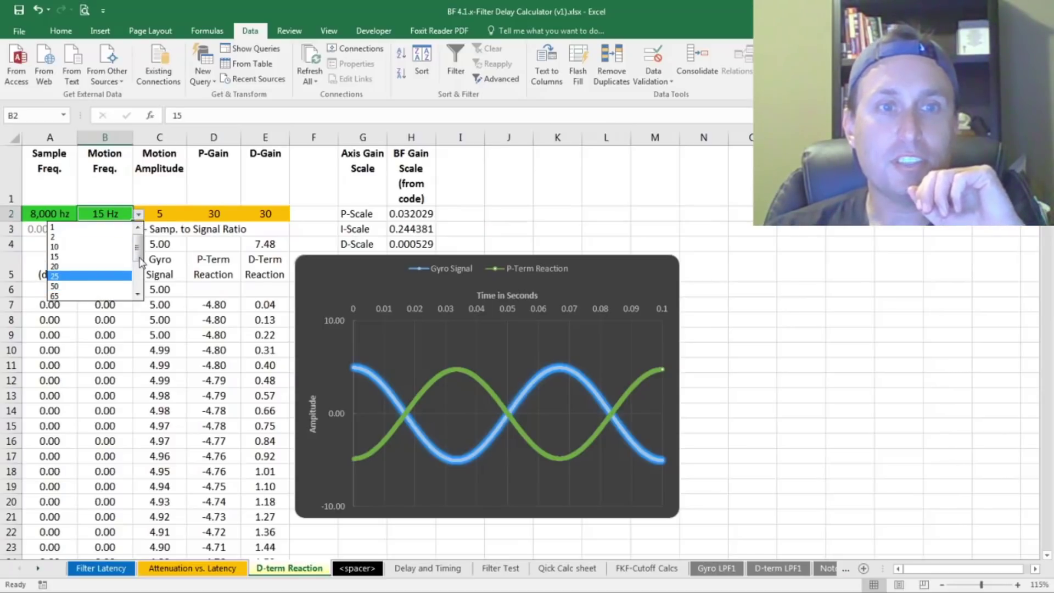
left_click(116, 287)
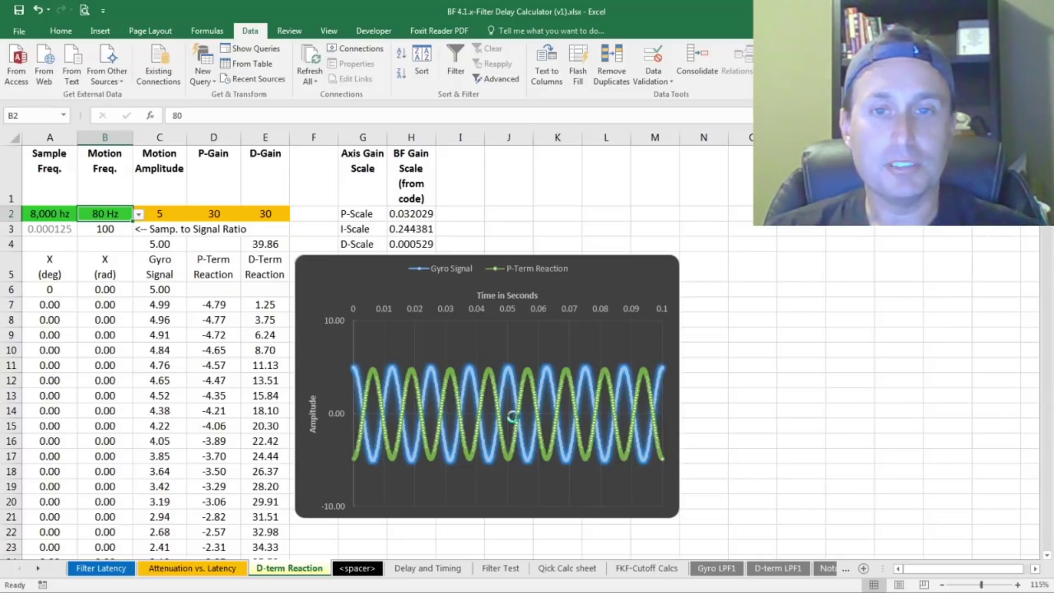
scroll(513, 417, "up", 4)
scroll(678, 454, "up", 1)
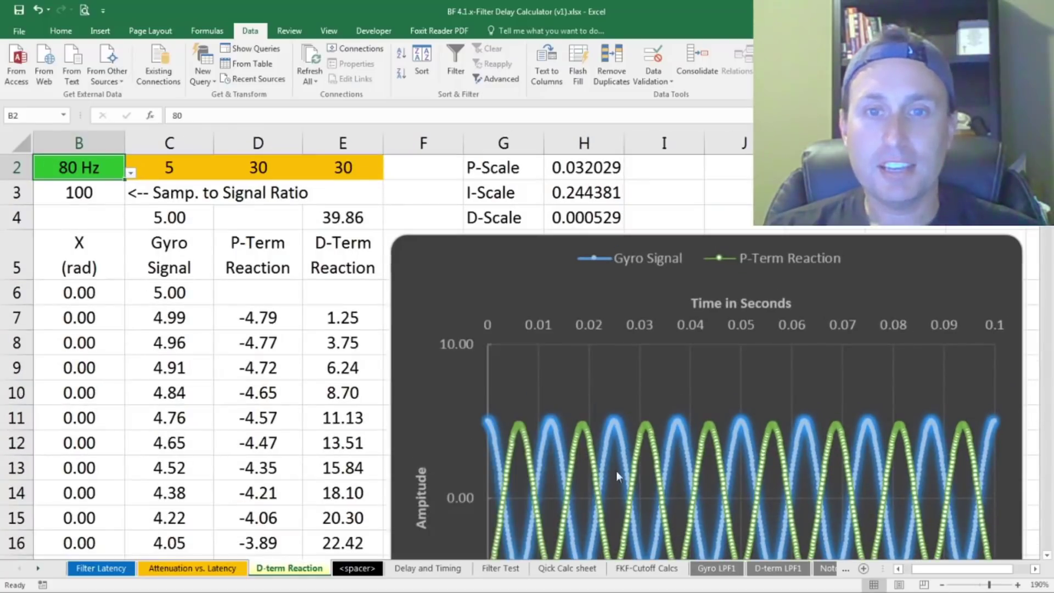
mouse_move(575, 450)
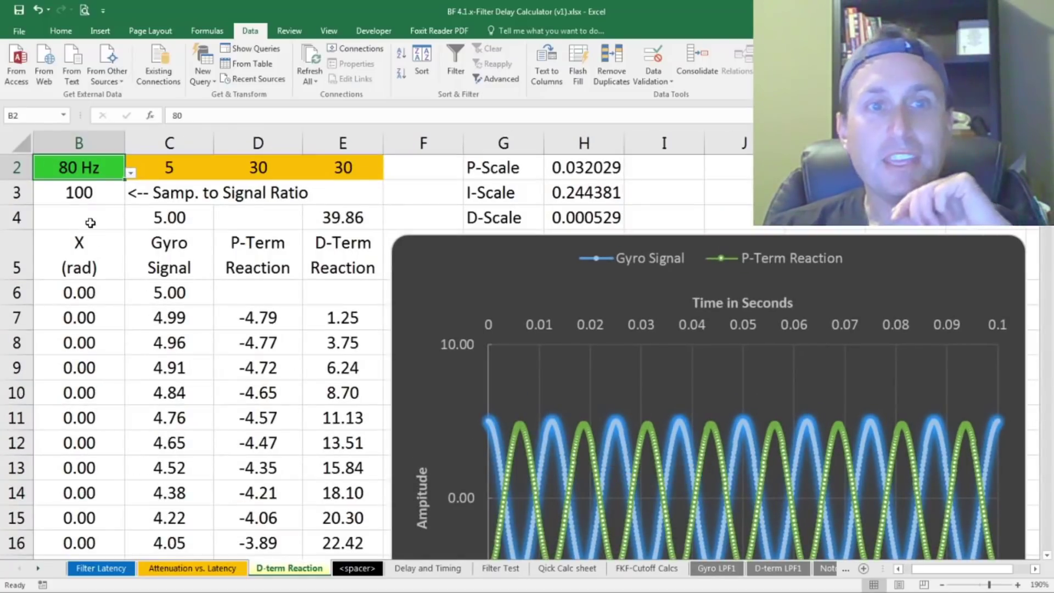
scroll(96, 203, "up", 1)
scroll(151, 333, "left", 1)
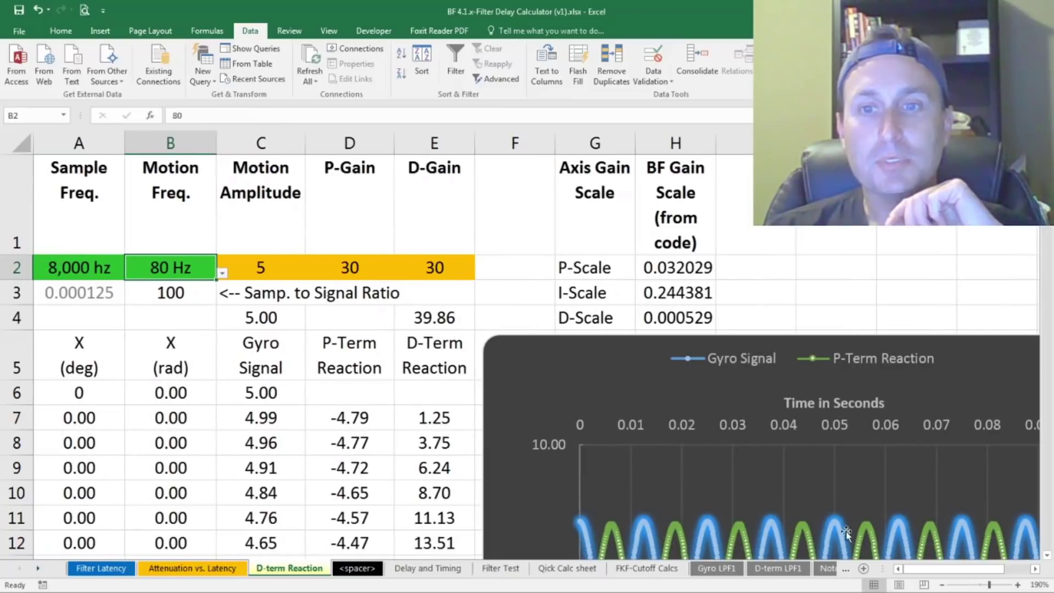
scroll(778, 475, "down", 2)
scroll(742, 439, "up", 2)
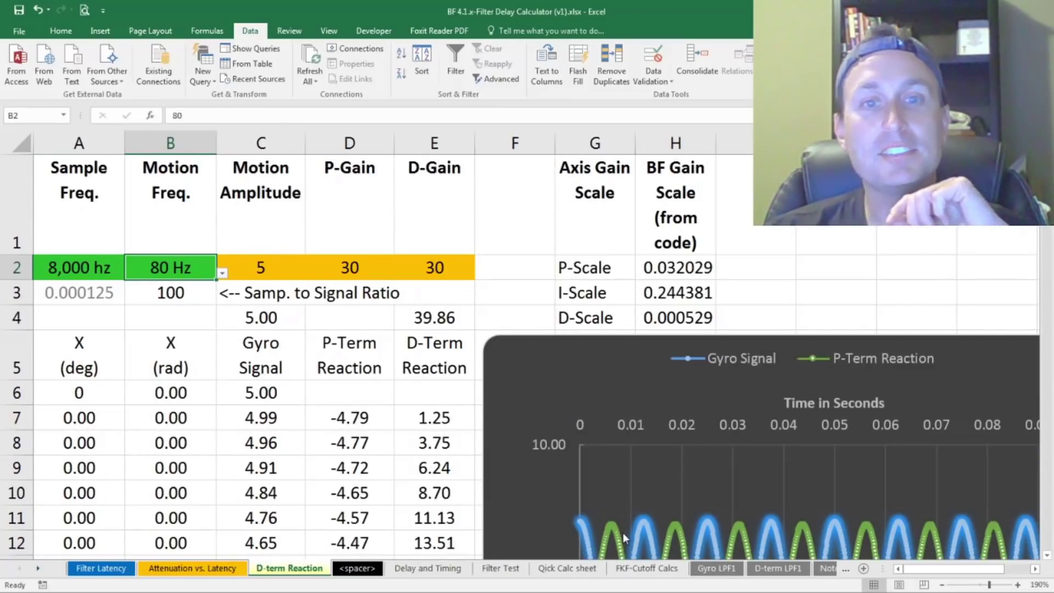
left_click(106, 272)
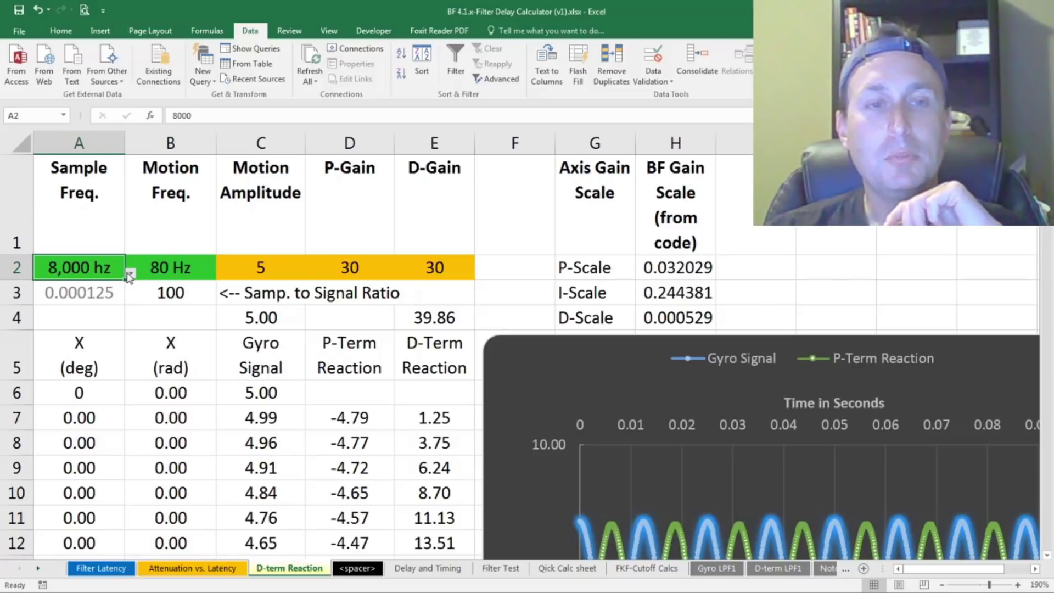
left_click(130, 273)
scroll(145, 341, "down", 1)
scroll(145, 349, "down", 4)
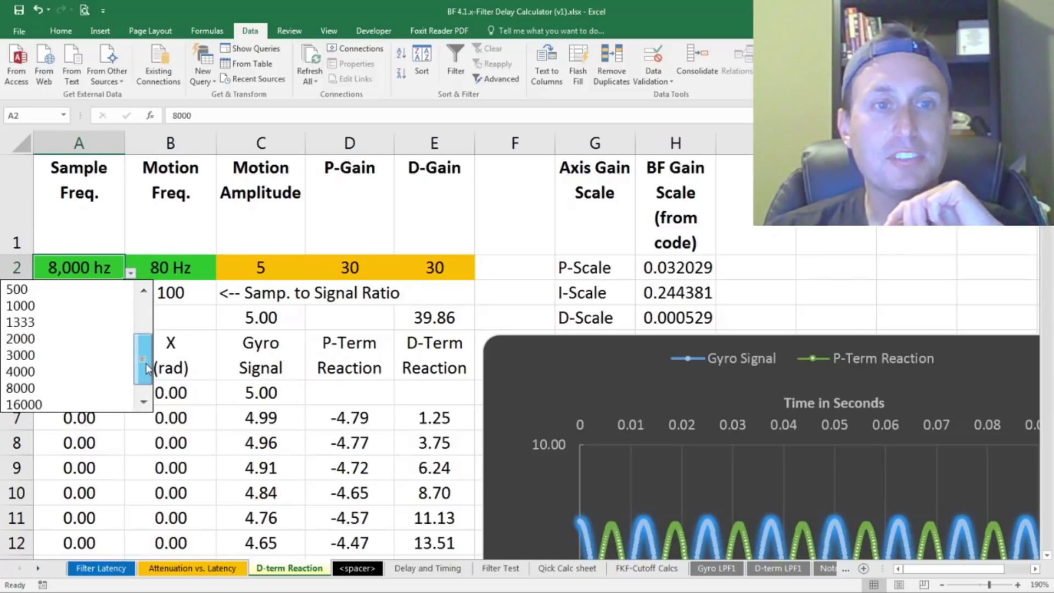
left_click(100, 371)
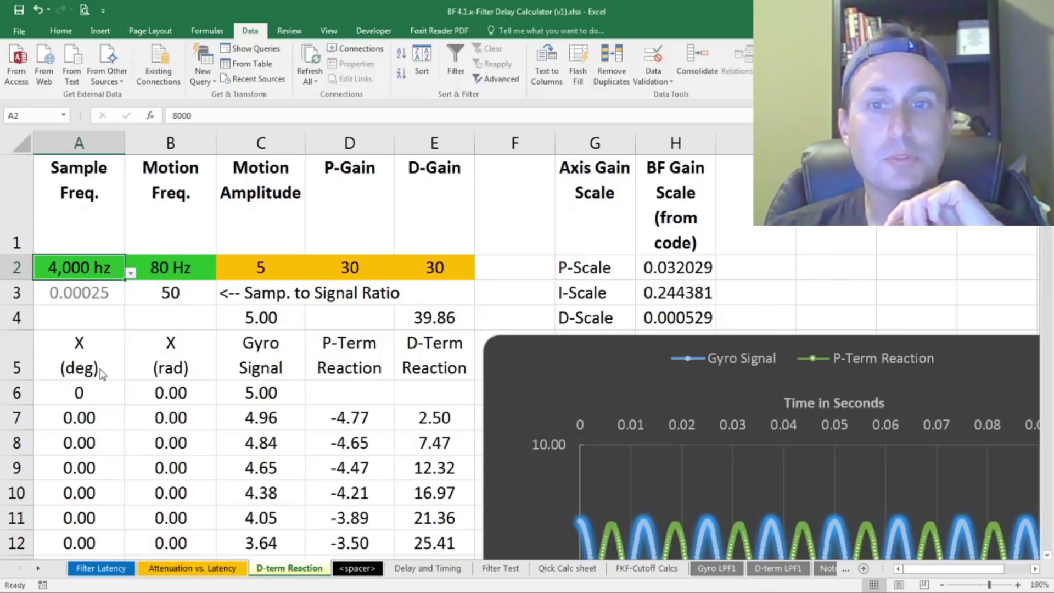
left_click(801, 286)
scroll(801, 287, "down", 2)
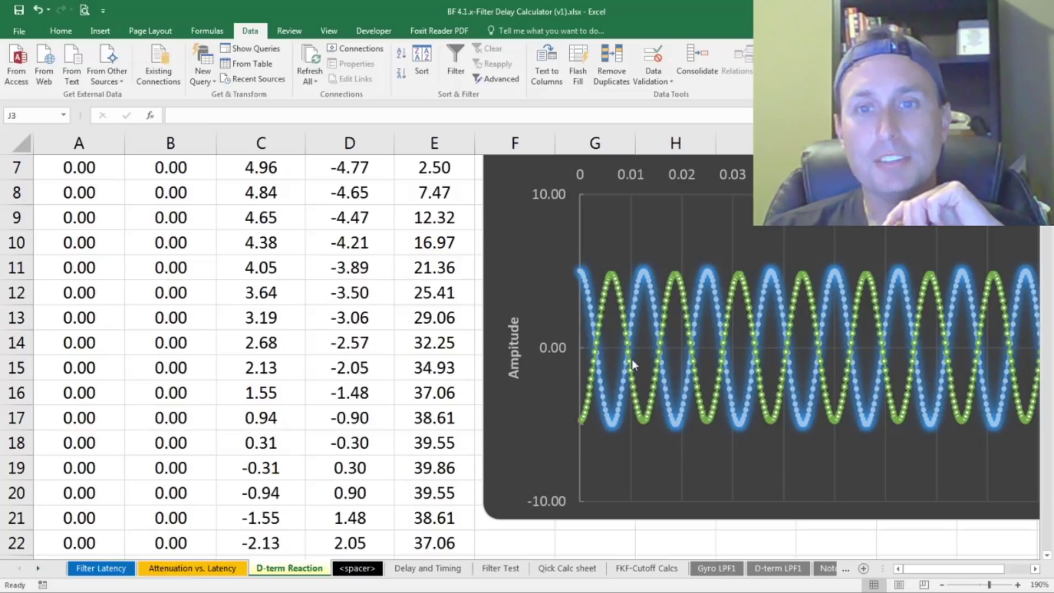
scroll(604, 362, "up", 2)
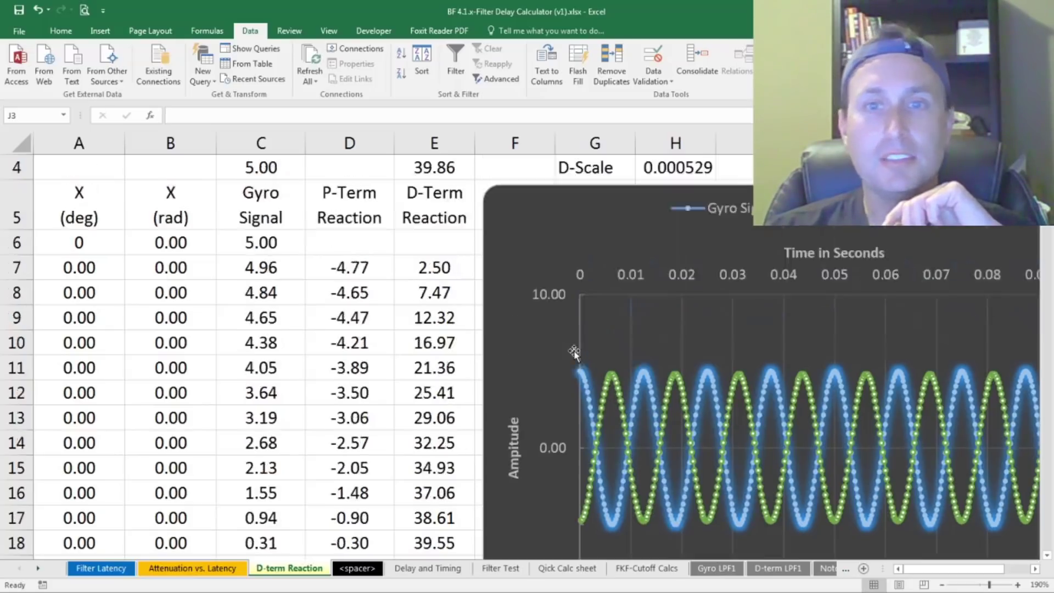
left_click(122, 266)
left_click(132, 272)
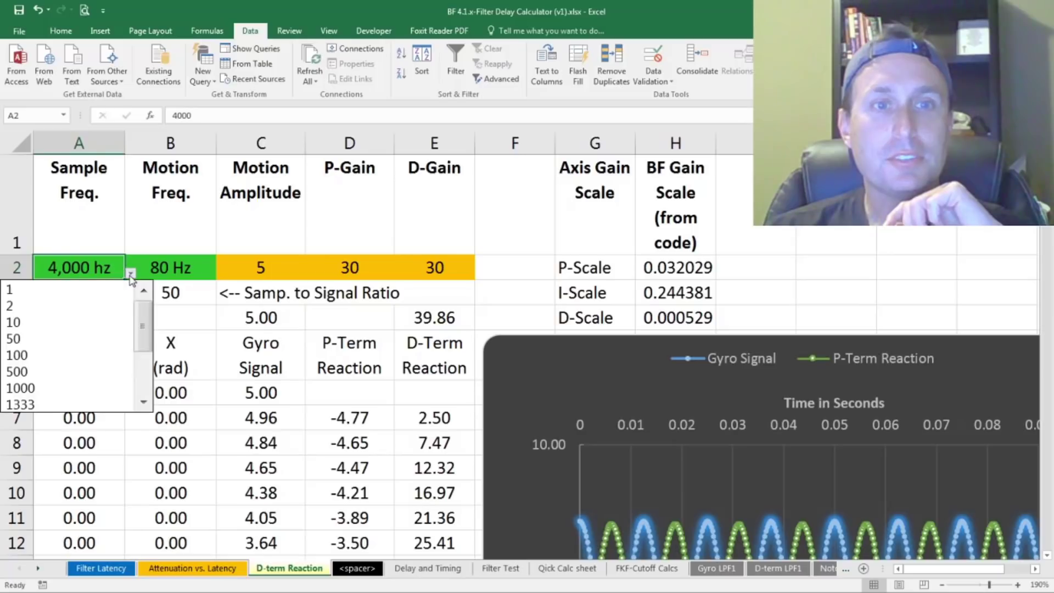
left_click(521, 231)
scroll(539, 292, "down", 4)
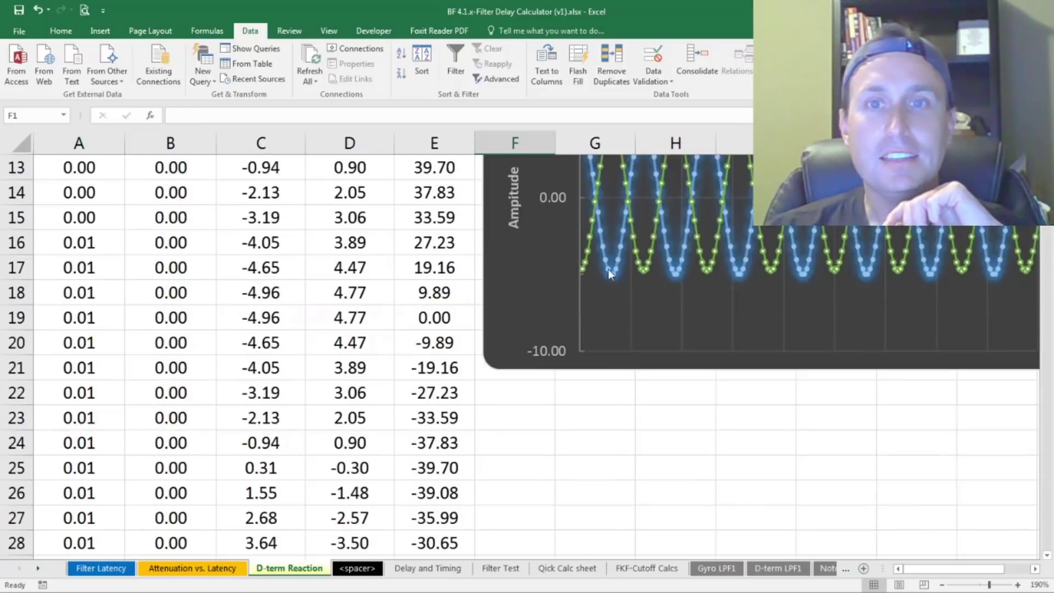
scroll(608, 269, "up", 2)
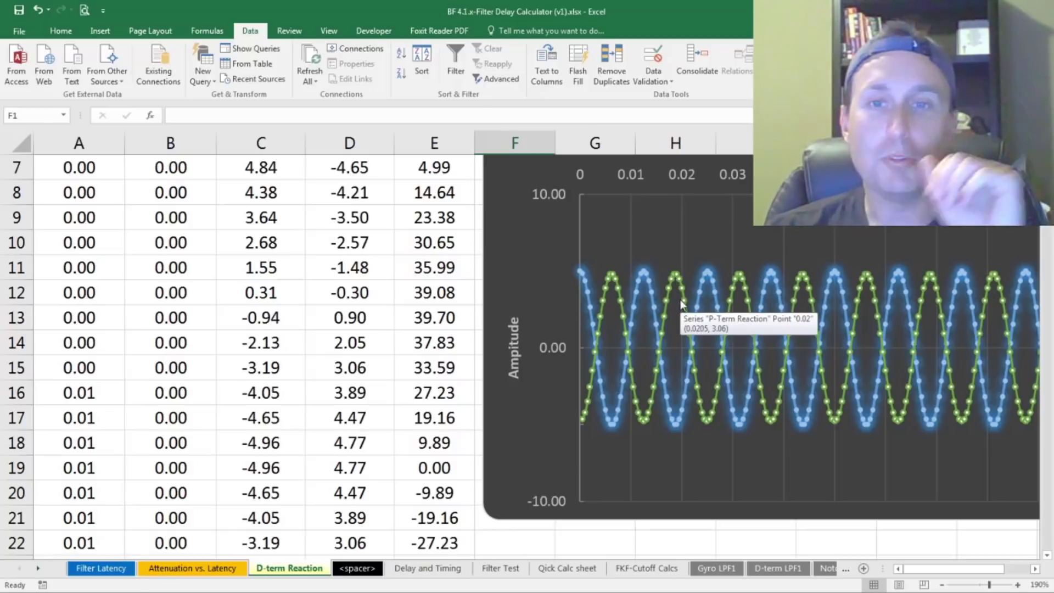
scroll(556, 341, "up", 2)
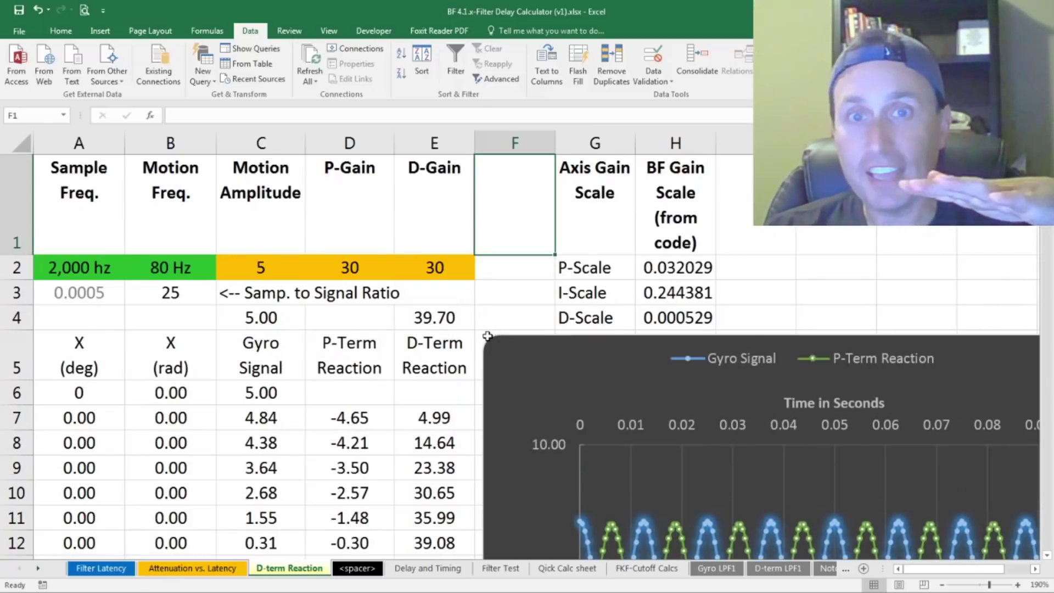
scroll(609, 359, "down", 1)
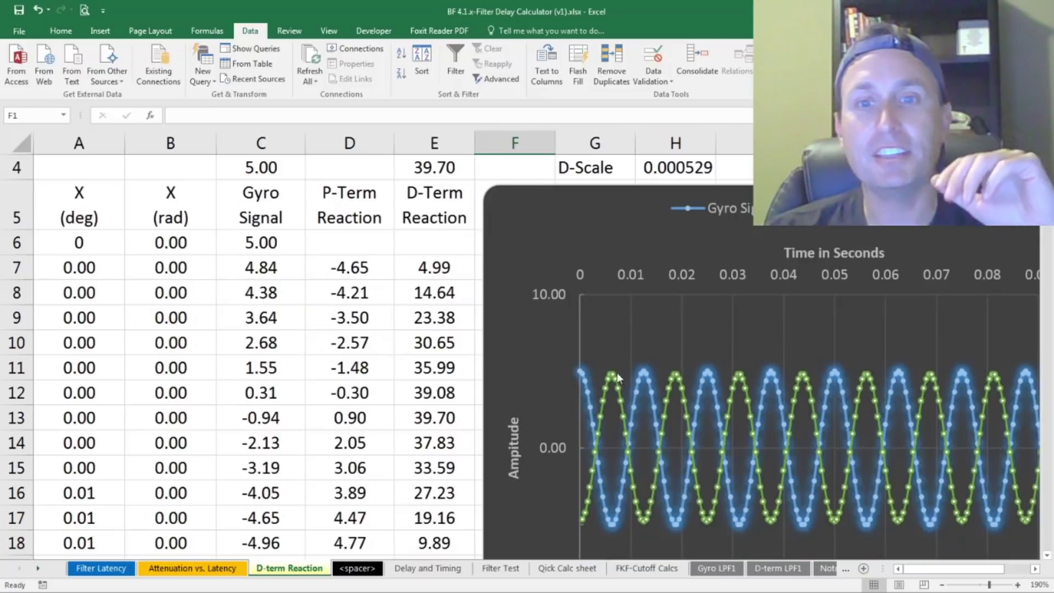
scroll(653, 382, "up", 1)
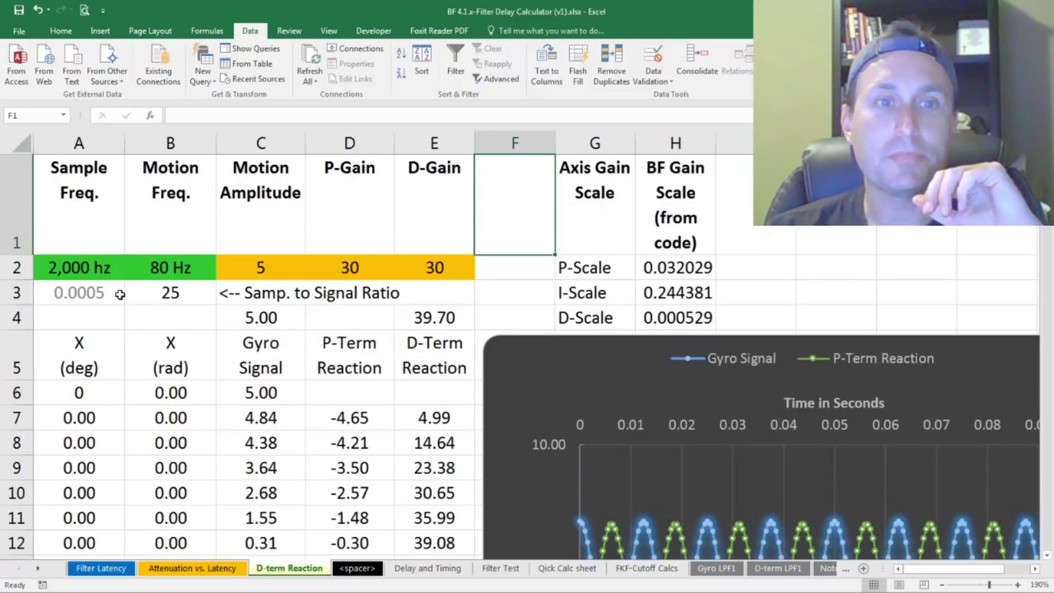
left_click(115, 277)
Step: Pick 32000 from the A2 sample frequency dropdown so the table and curves recalculate
left_click(131, 275)
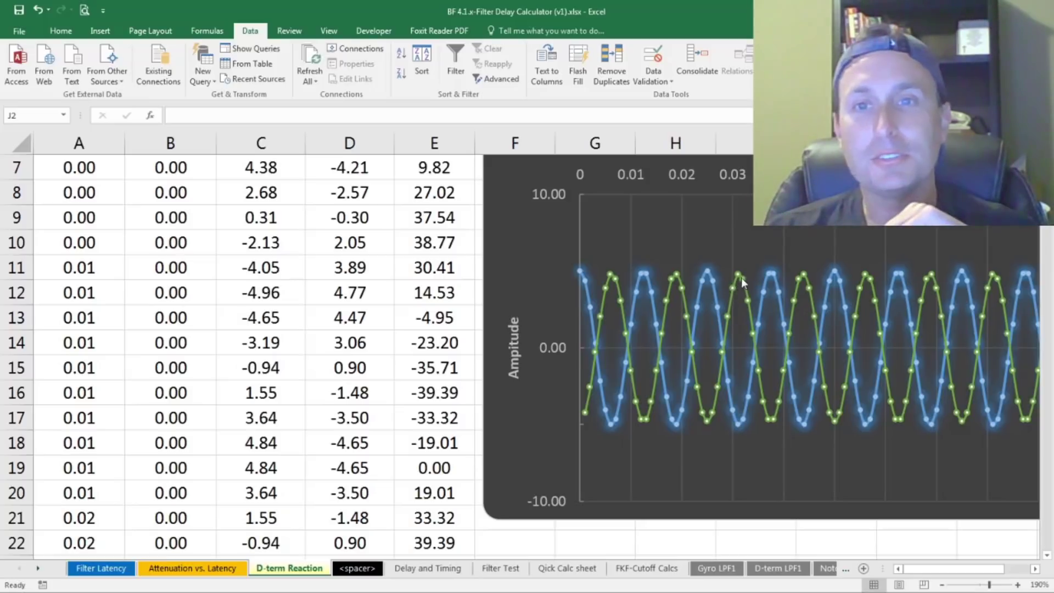
mouse_move(741, 277)
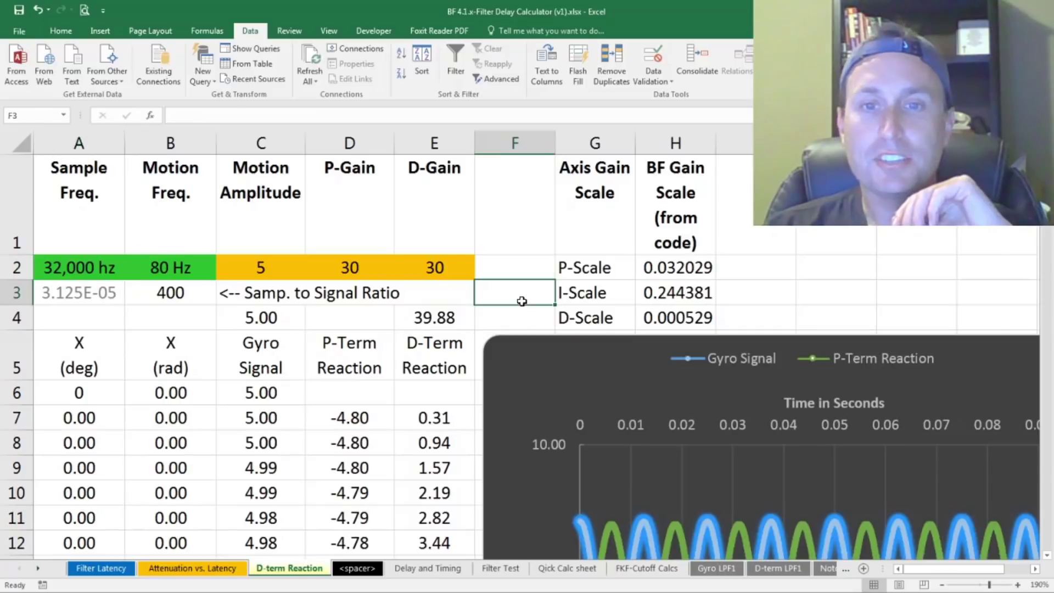
scroll(526, 299, "down", 2)
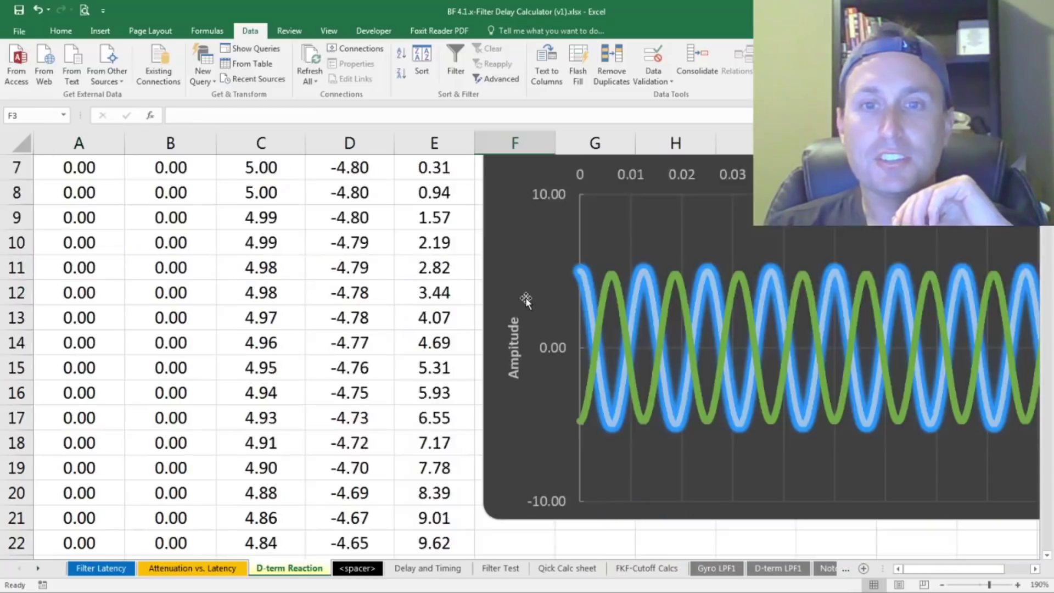
scroll(592, 296, "down", 1)
scroll(593, 296, "up", 1)
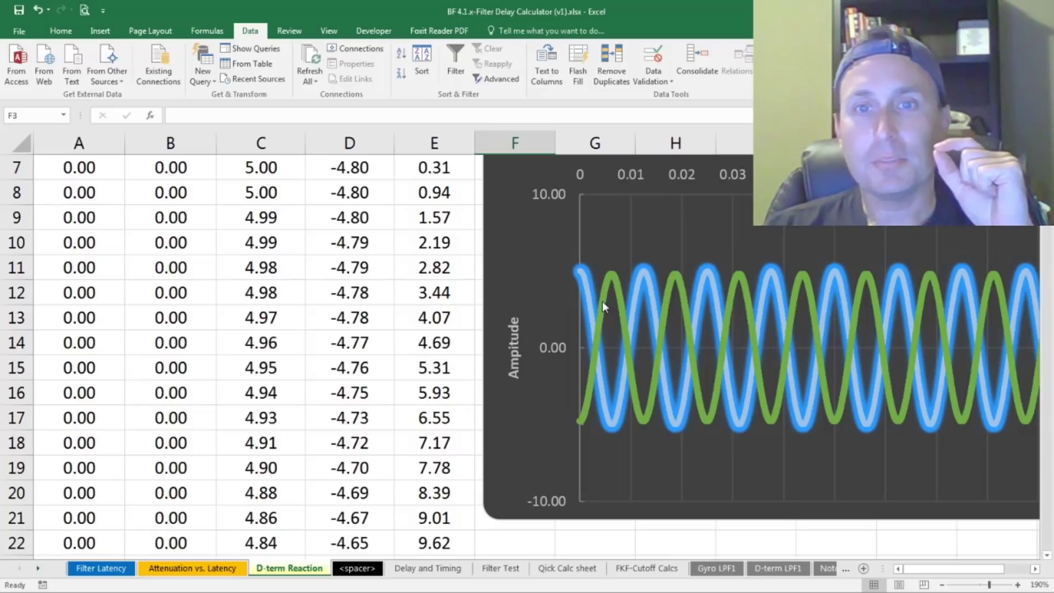
scroll(602, 301, "up", 1)
scroll(149, 244, "up", 1)
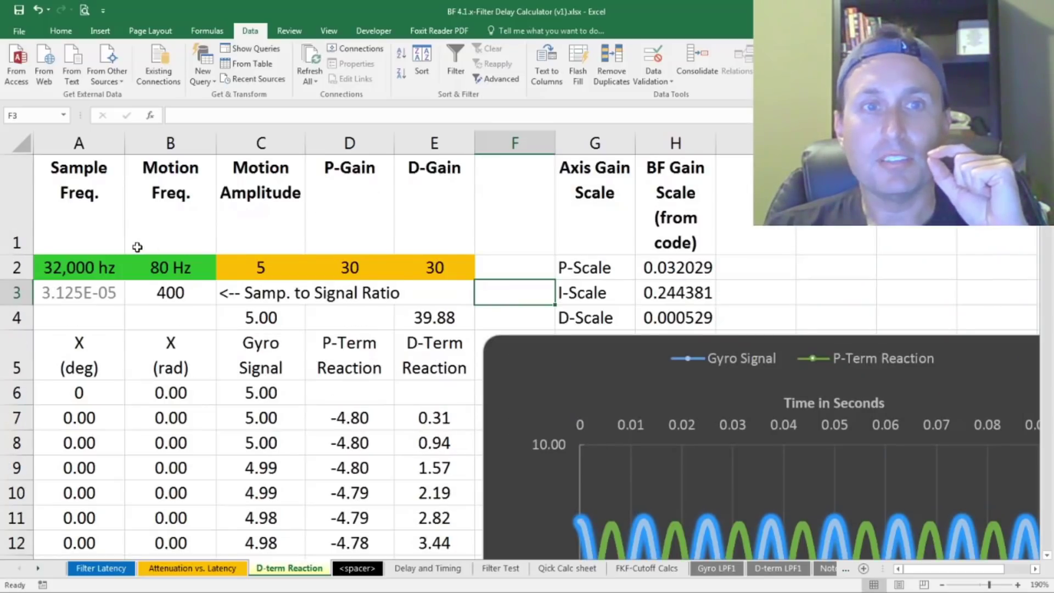
left_click(101, 270)
Step: Choose 8000 from the A2 sample frequency dropdown
left_click(130, 273)
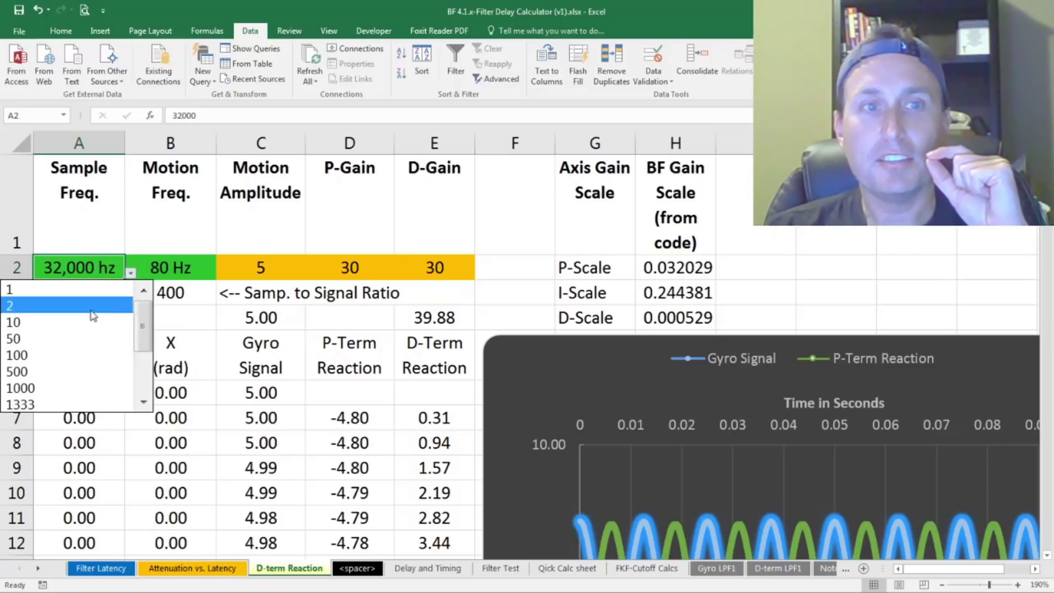
scroll(82, 357, "down", 2)
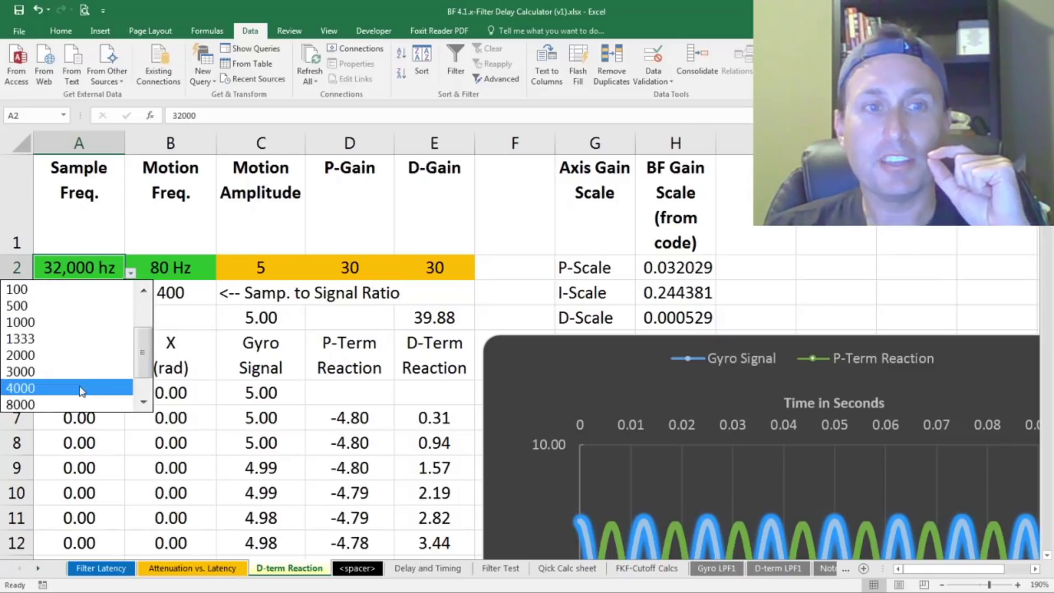
left_click(63, 407)
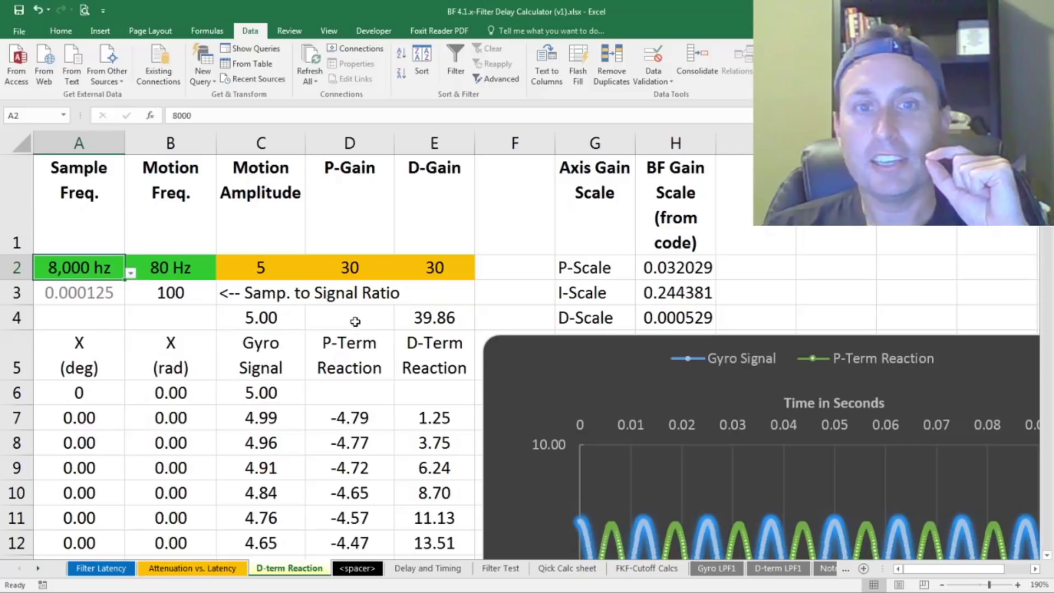
left_click(355, 321)
Step: Undo to bring the sample frequency to 4000 and review the redrawn curves
scroll(681, 309, "down", 3)
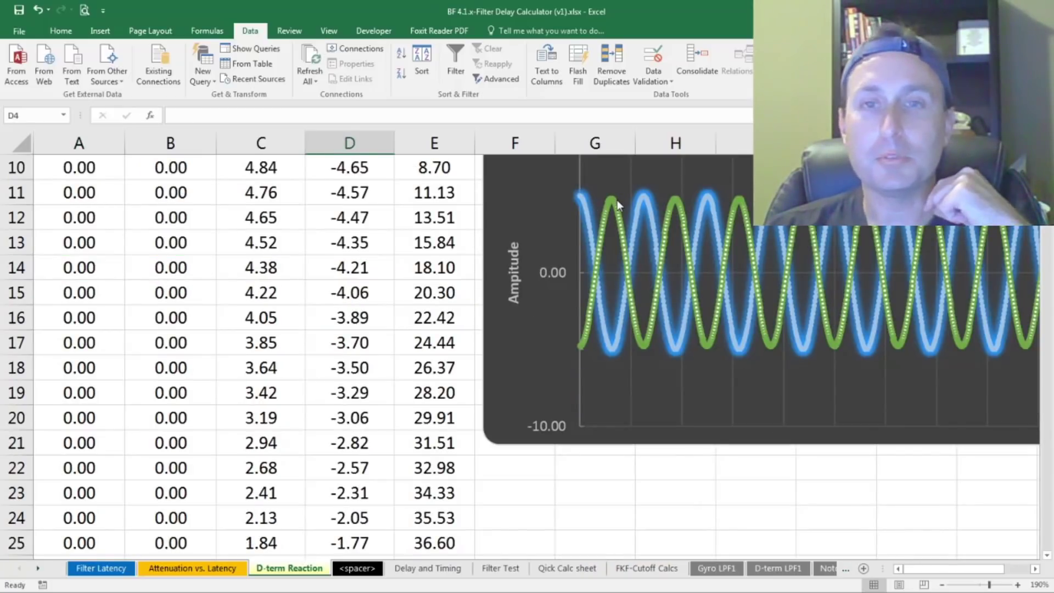
scroll(617, 200, "up", 2)
key("ctrl+z")
scroll(397, 259, "up", 1)
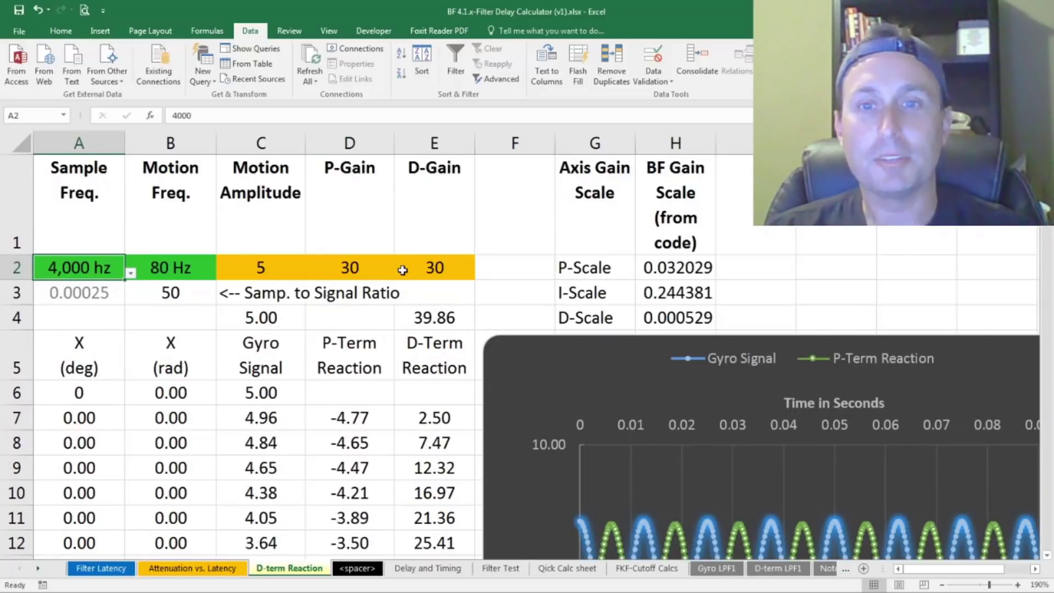
scroll(402, 268, "down", 1)
scroll(404, 269, "up", 1)
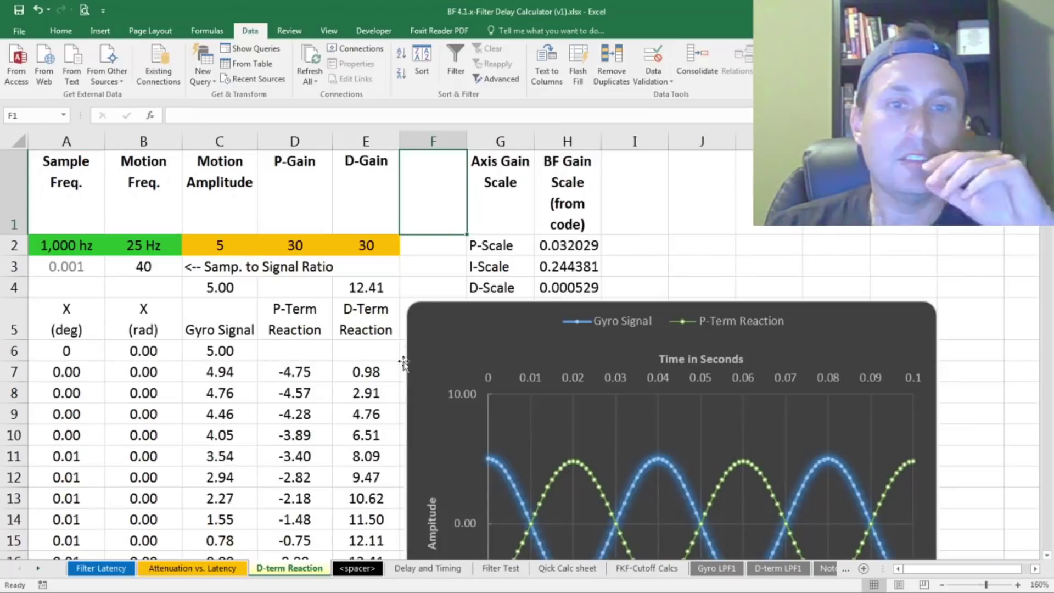
Step: Pick 10 from the B2 motion frequency dropdown
left_click(119, 299)
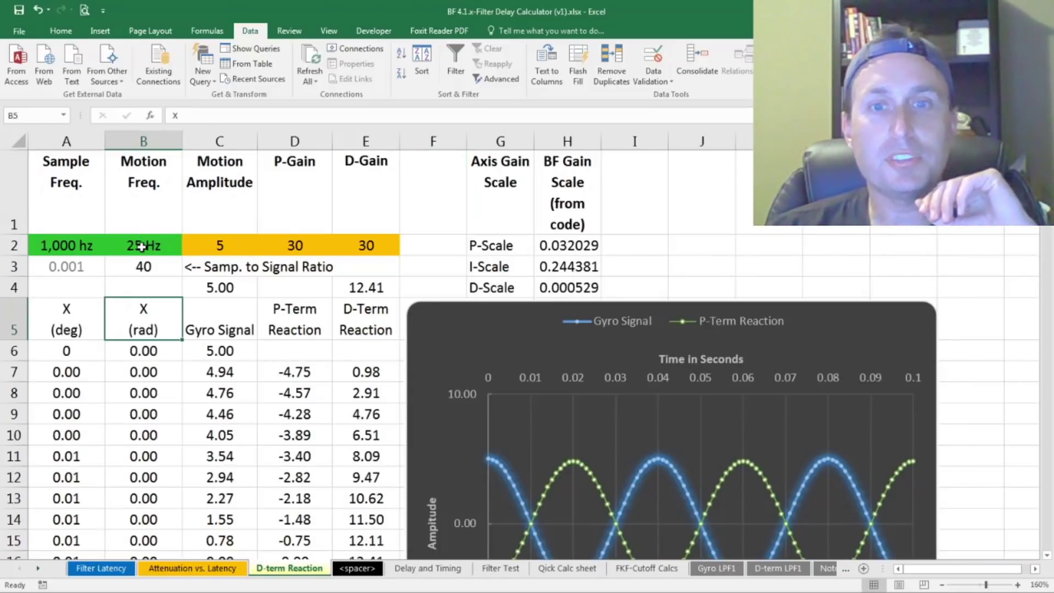
left_click(66, 251)
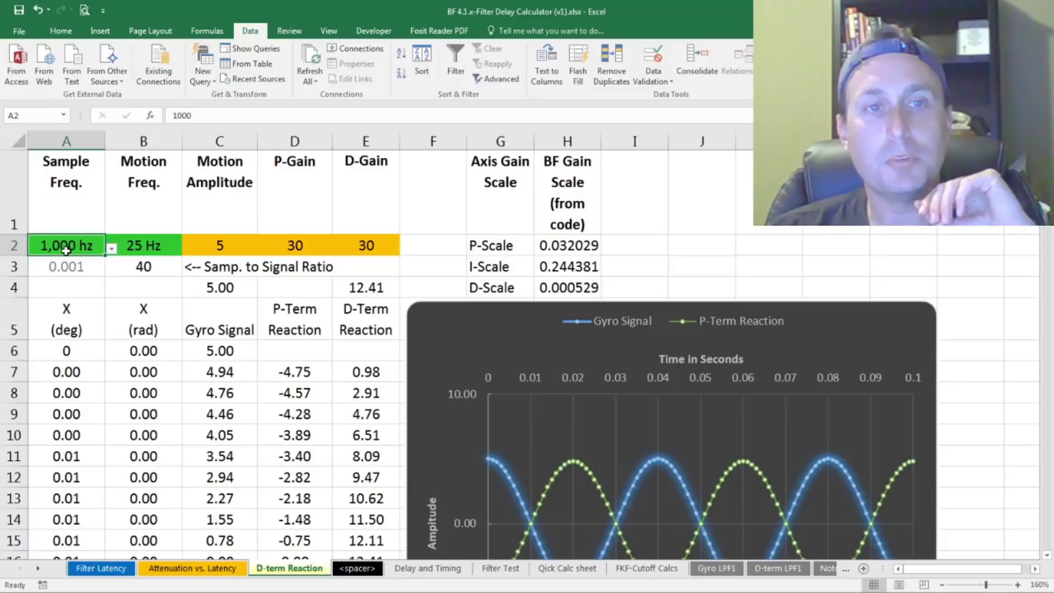
left_click(163, 245)
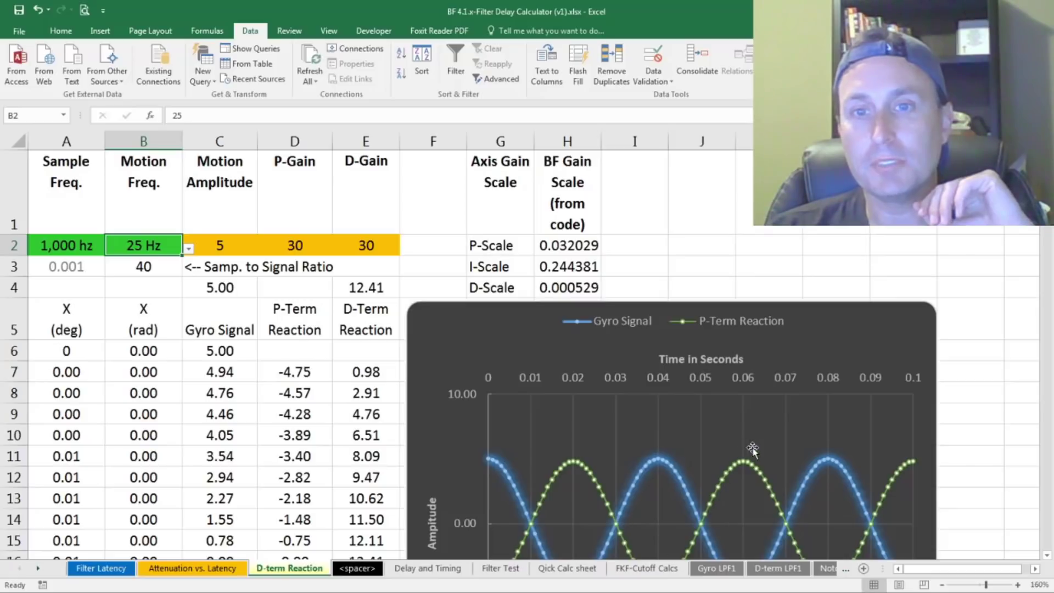
mouse_move(760, 466)
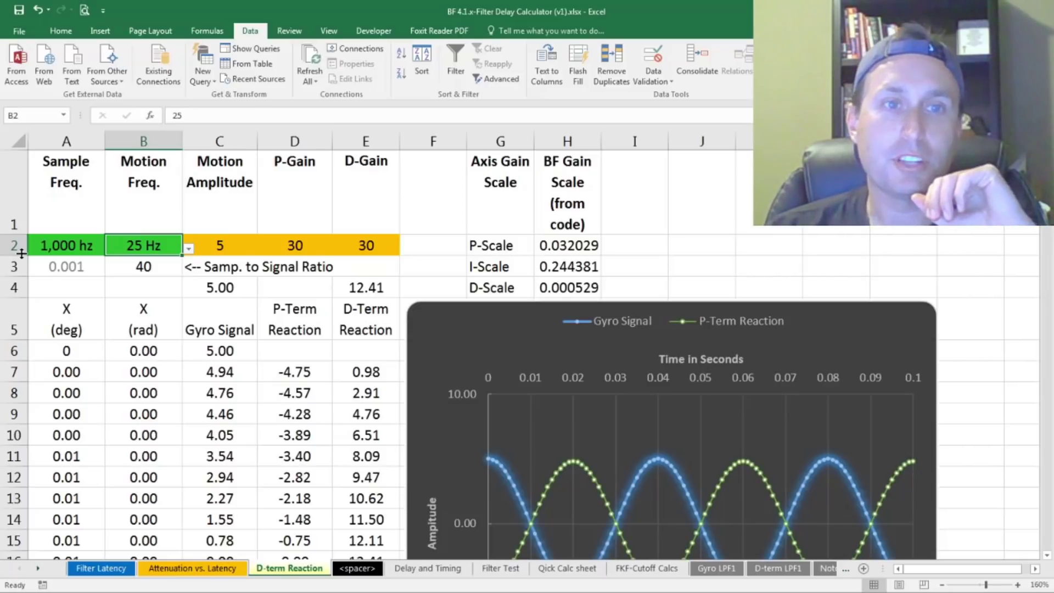
left_click(189, 248)
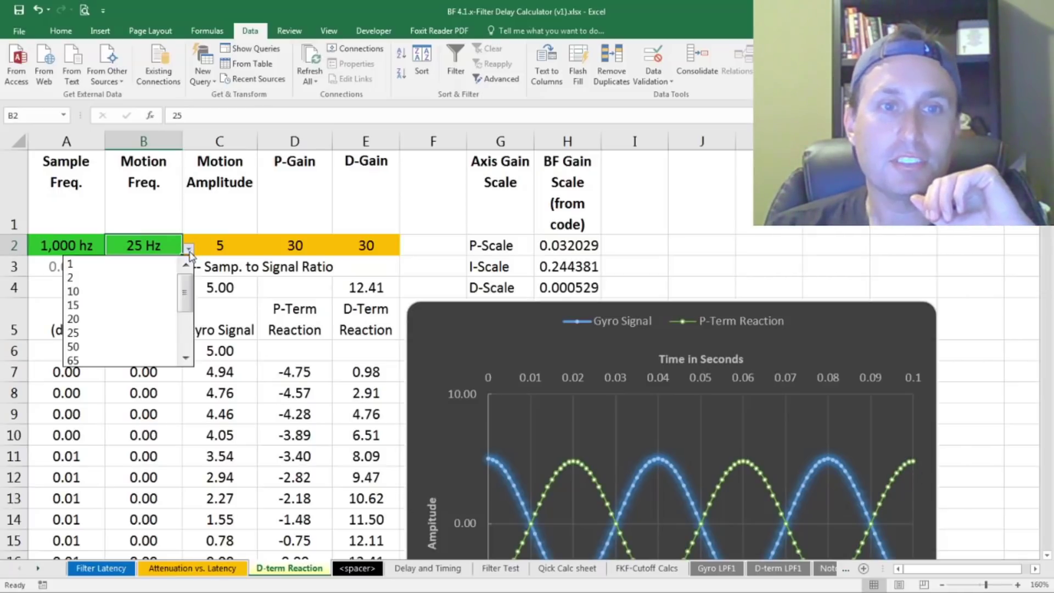
left_click(97, 294)
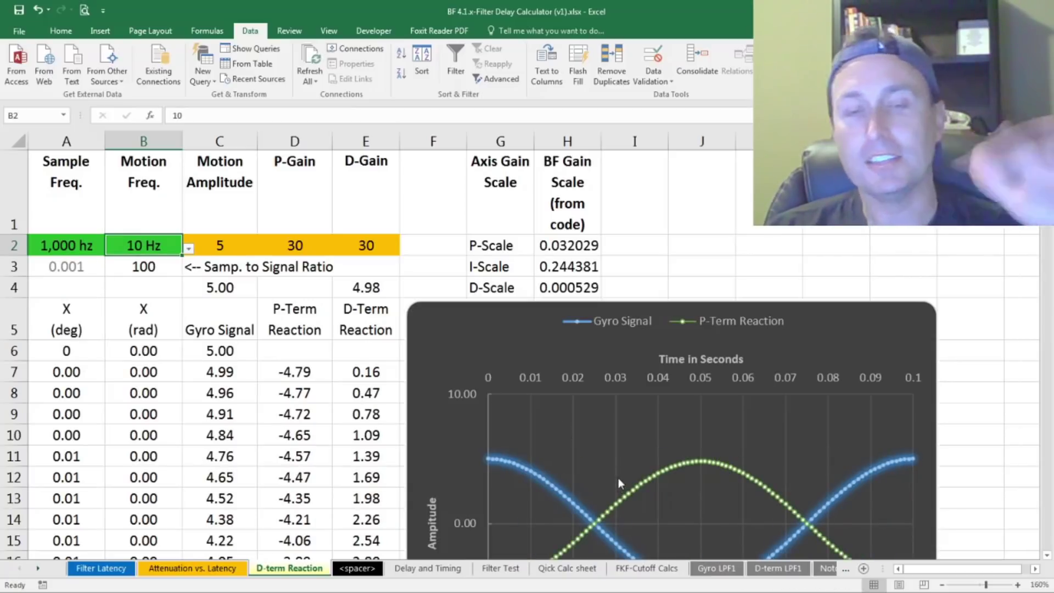
Step: Restore the 4,000 Hz sample frequency with Ctrl+Z, keeping motion at 10 Hz
scroll(624, 466, "down", 4)
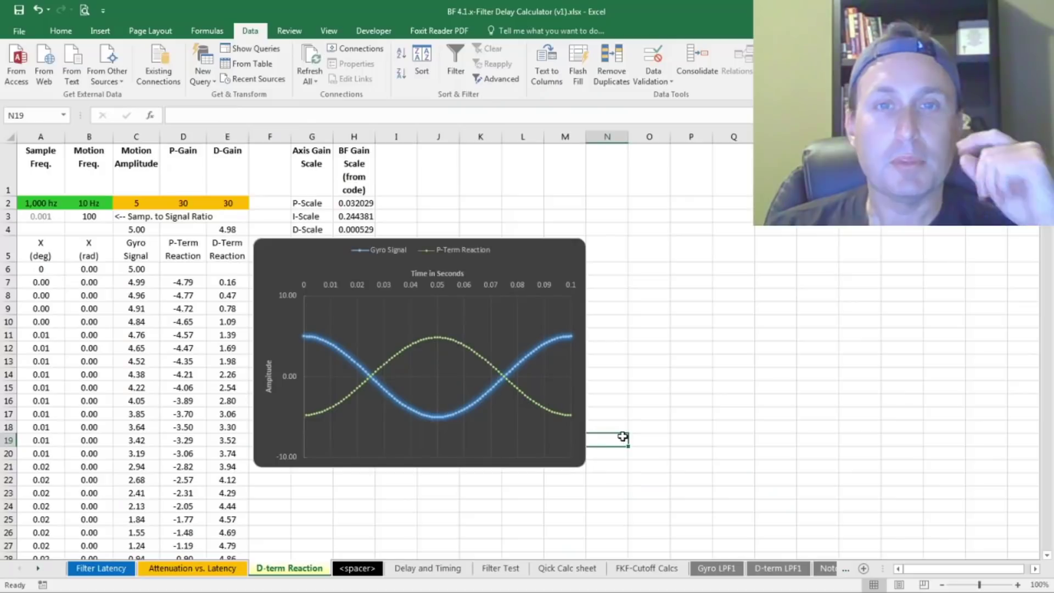
left_click(619, 437)
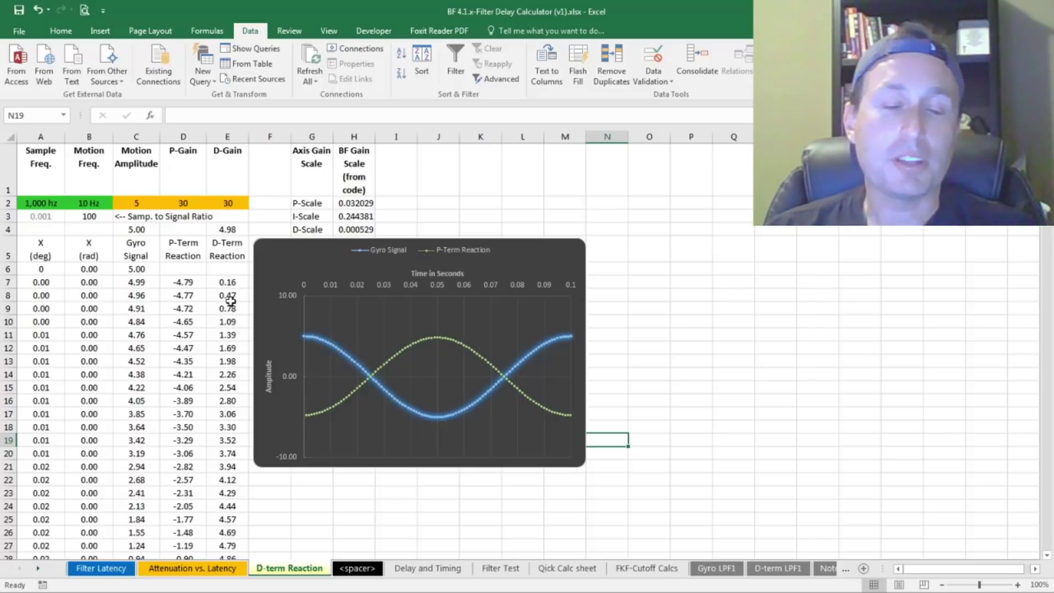
key("ctrl+z")
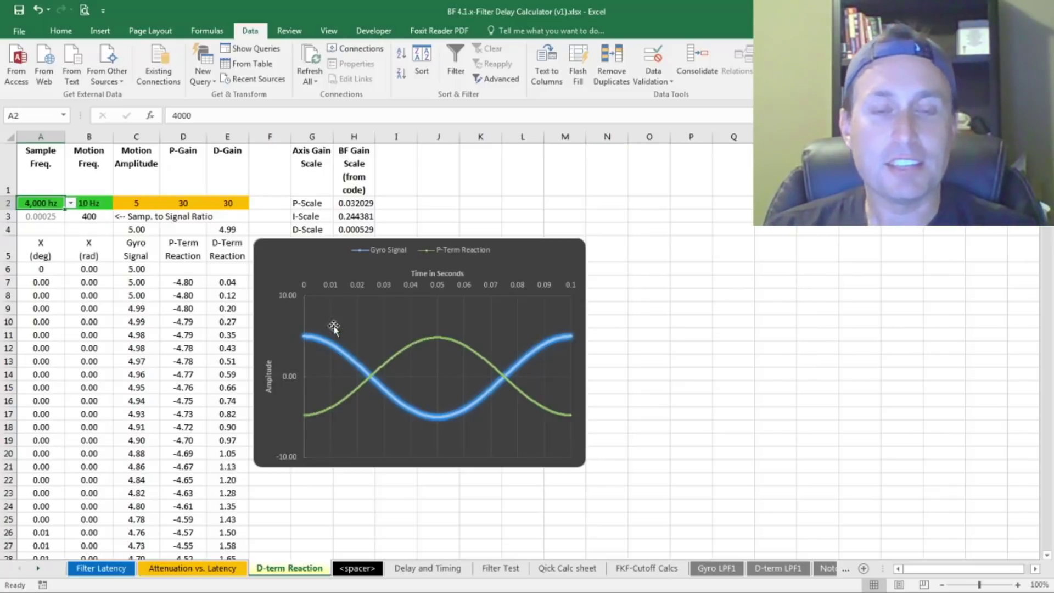
scroll(311, 334, "up", 3, "ctrl")
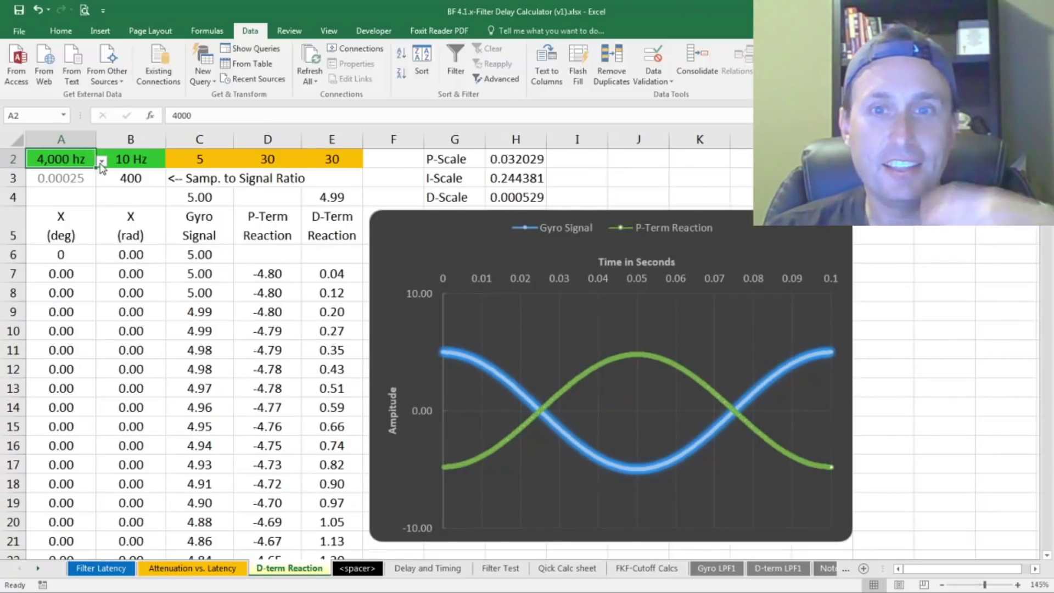
left_click(124, 159)
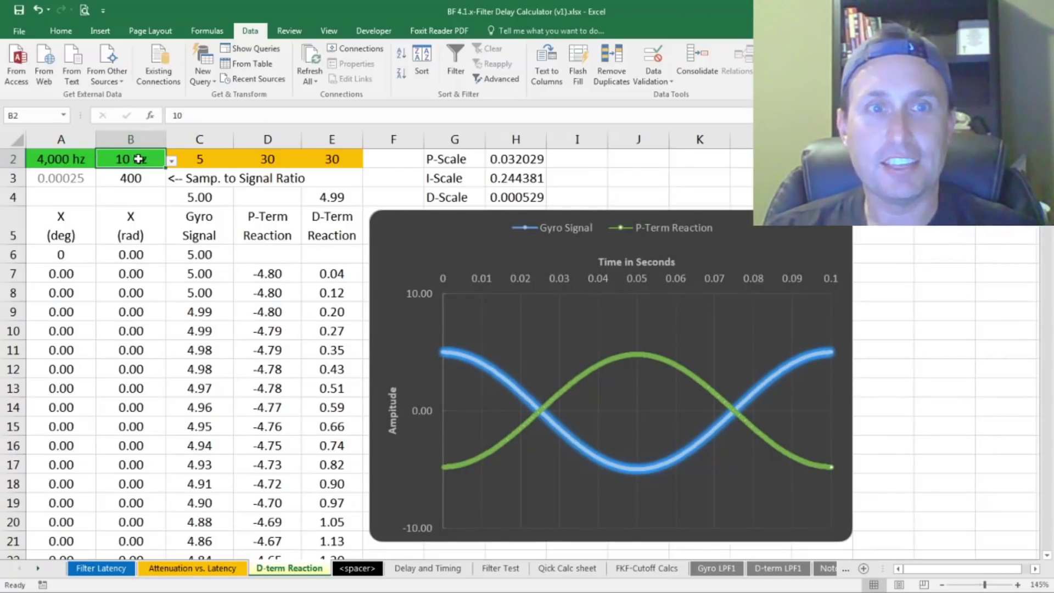
left_click(172, 160)
scroll(149, 217, "down", 1)
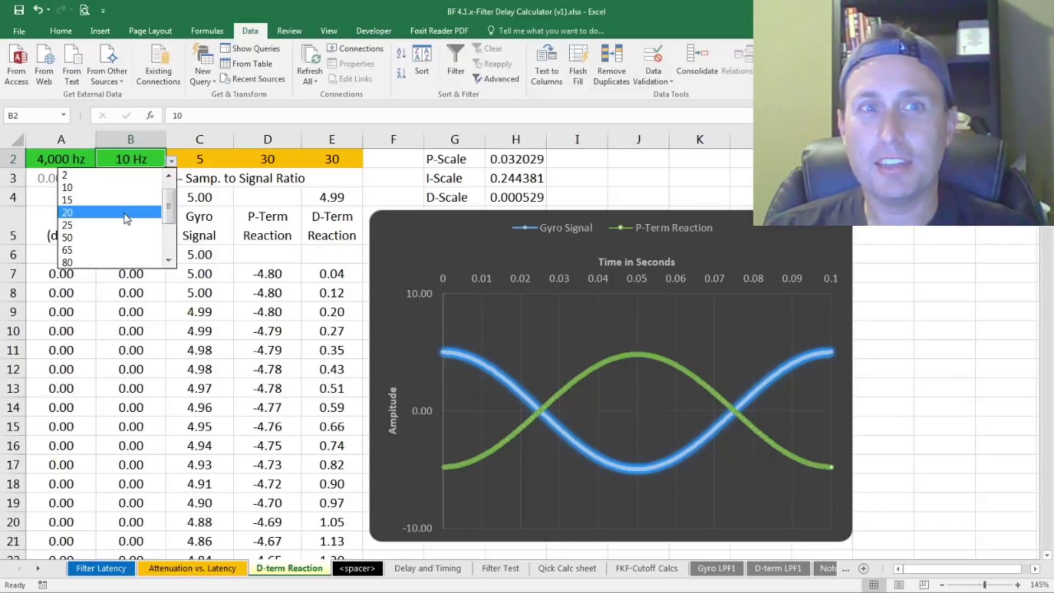
Step: Set motion to 80 Hz, then try 8,000 Hz sampling before returning A2 to 4,000 Hz
left_click(110, 262)
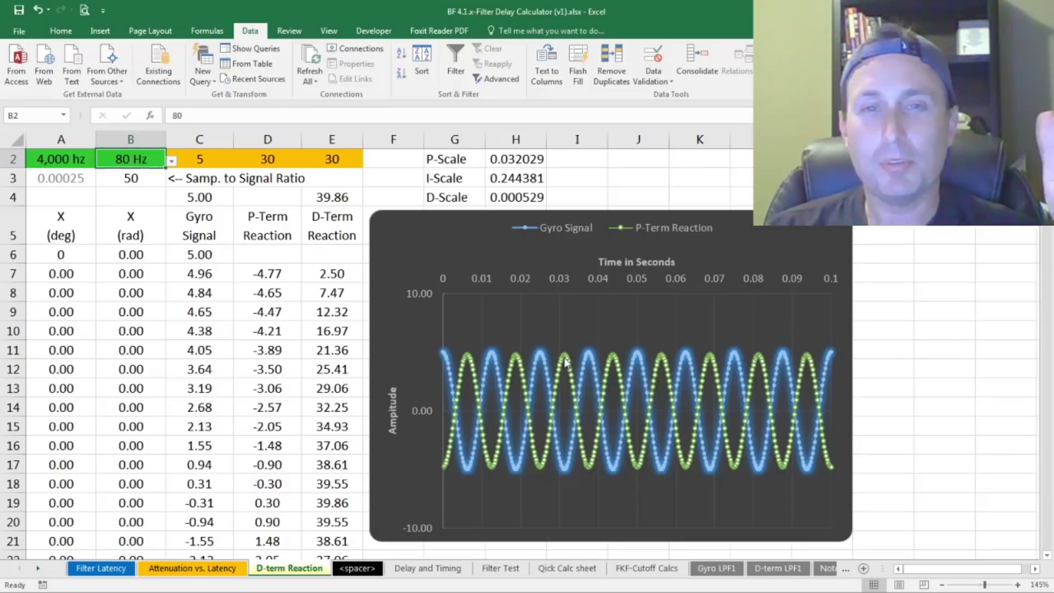
mouse_move(566, 361)
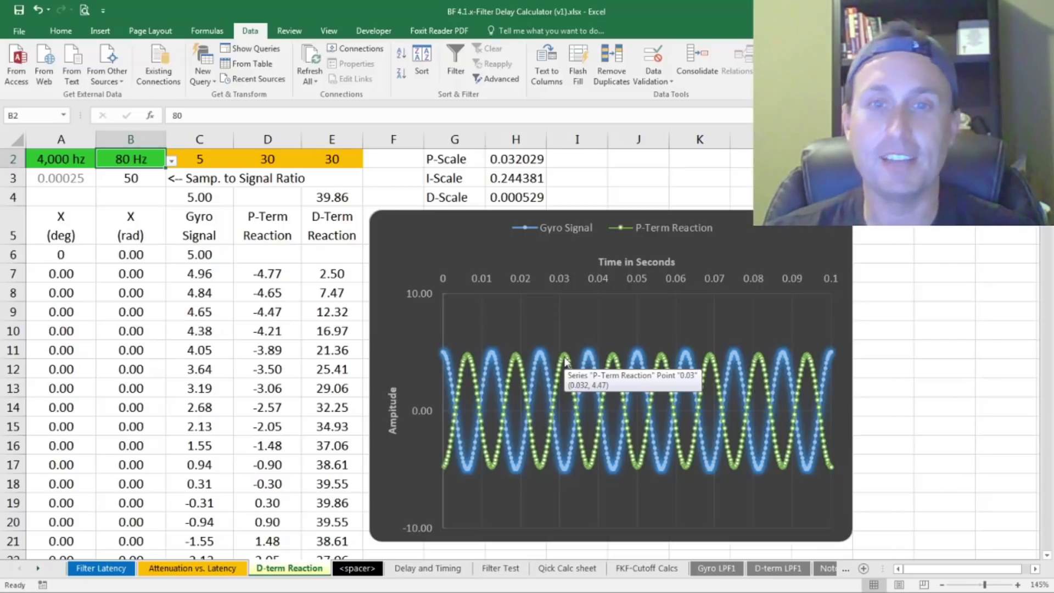
left_click(93, 161)
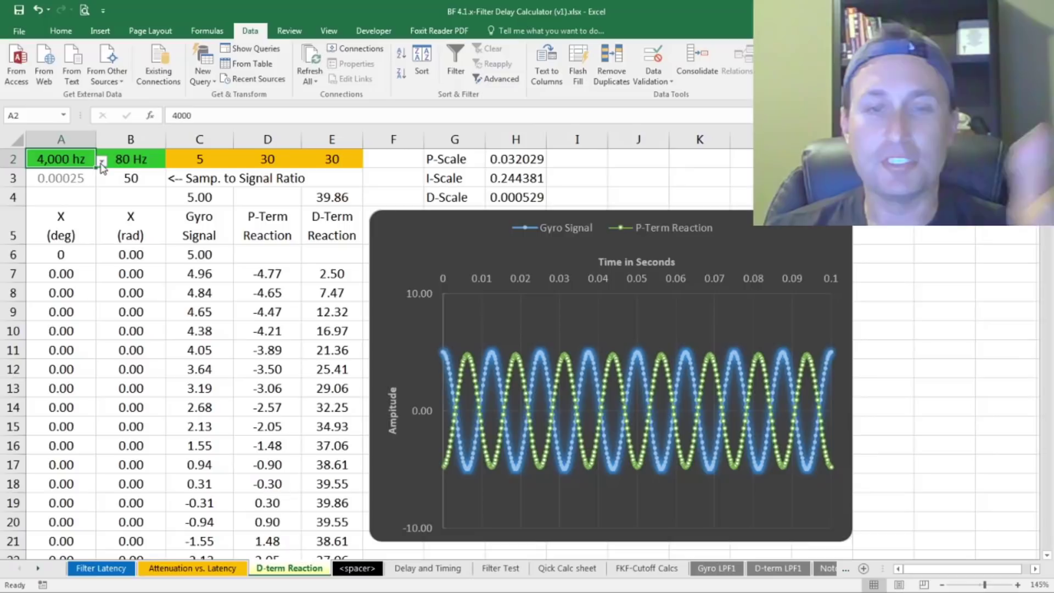
left_click(102, 161)
left_click(59, 254)
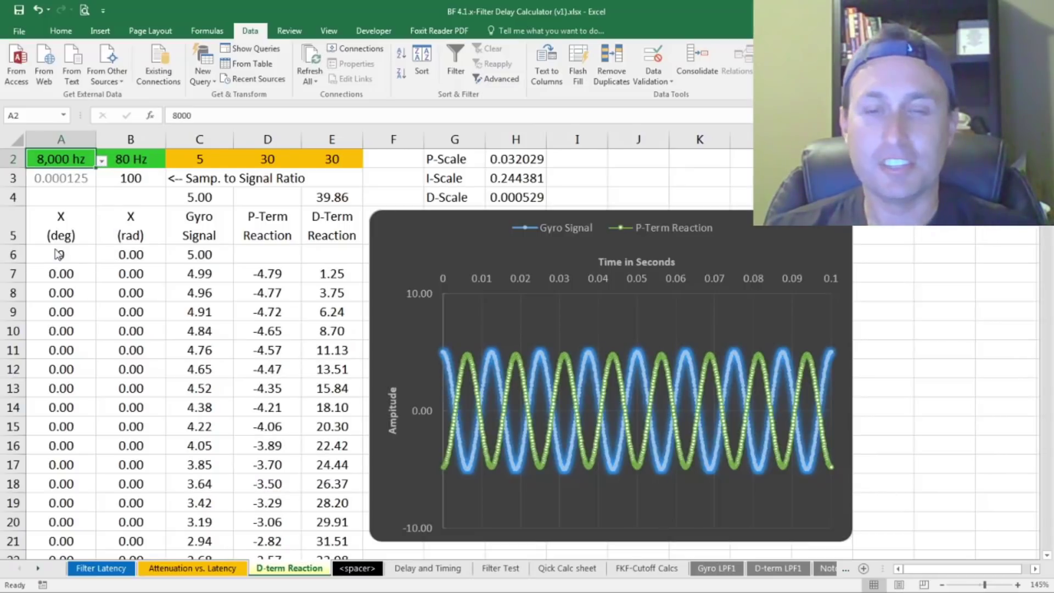
left_click(101, 160)
left_click(59, 243)
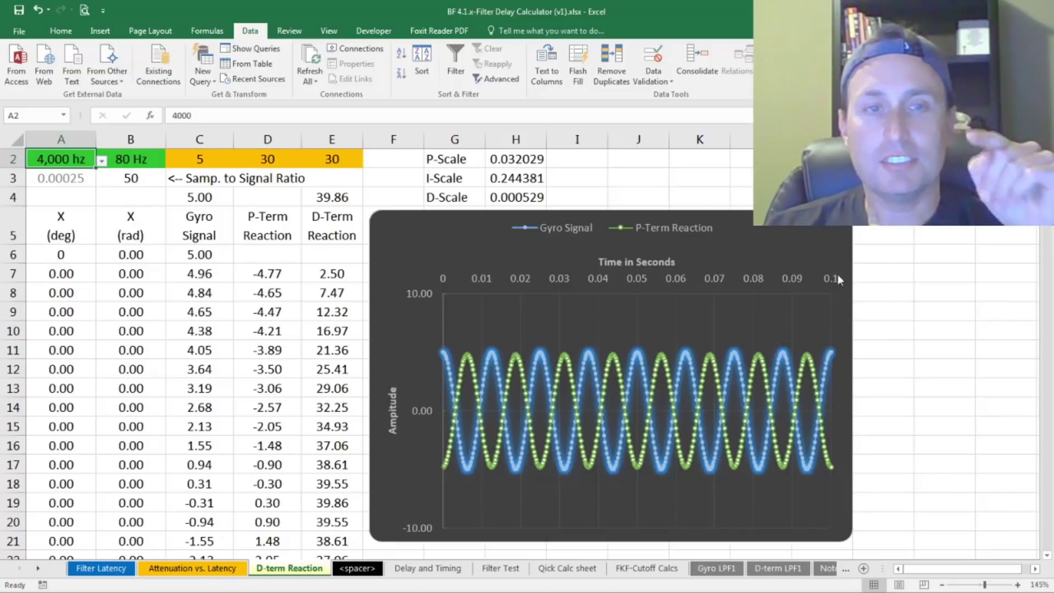
scroll(837, 282, "up", 1)
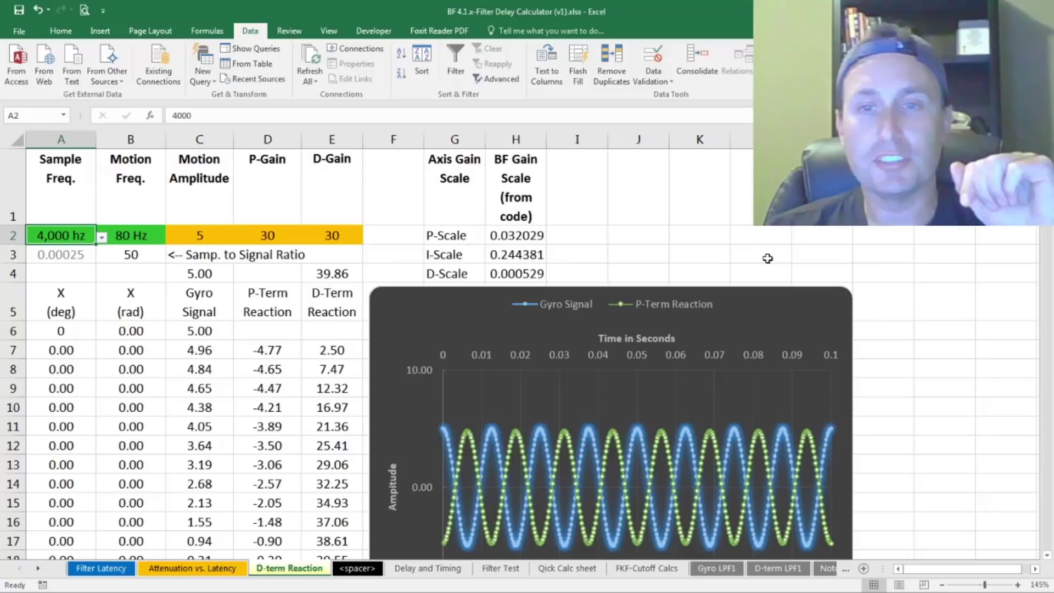
Step: Plot D-Term Reaction instead of P-Term Reaction against the gyro signal at 10 Hz
scroll(767, 258, "down", 1)
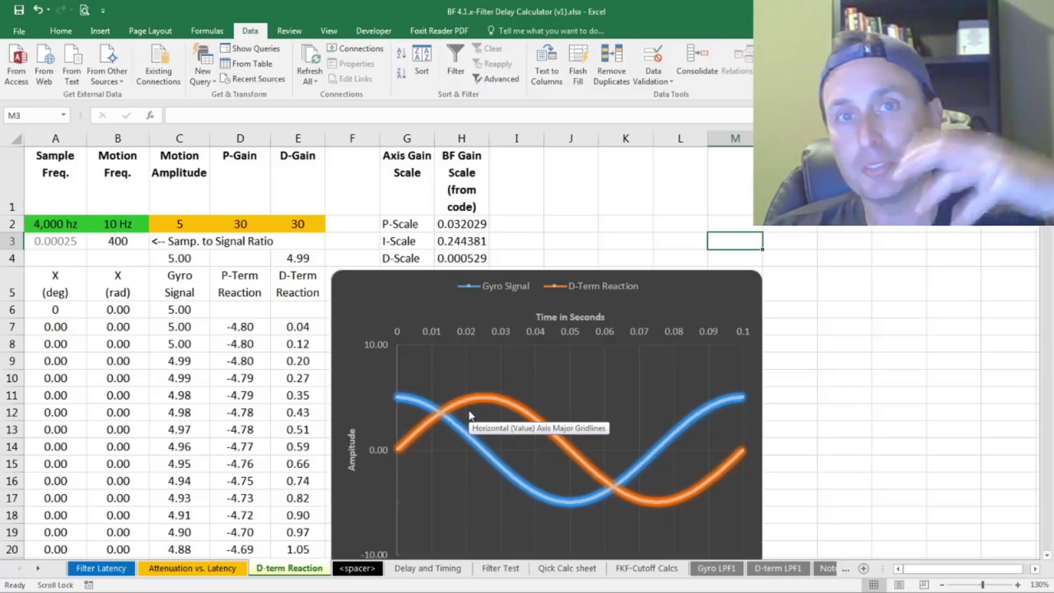
key("Up")
key("Left")
key("Left")
key("Left")
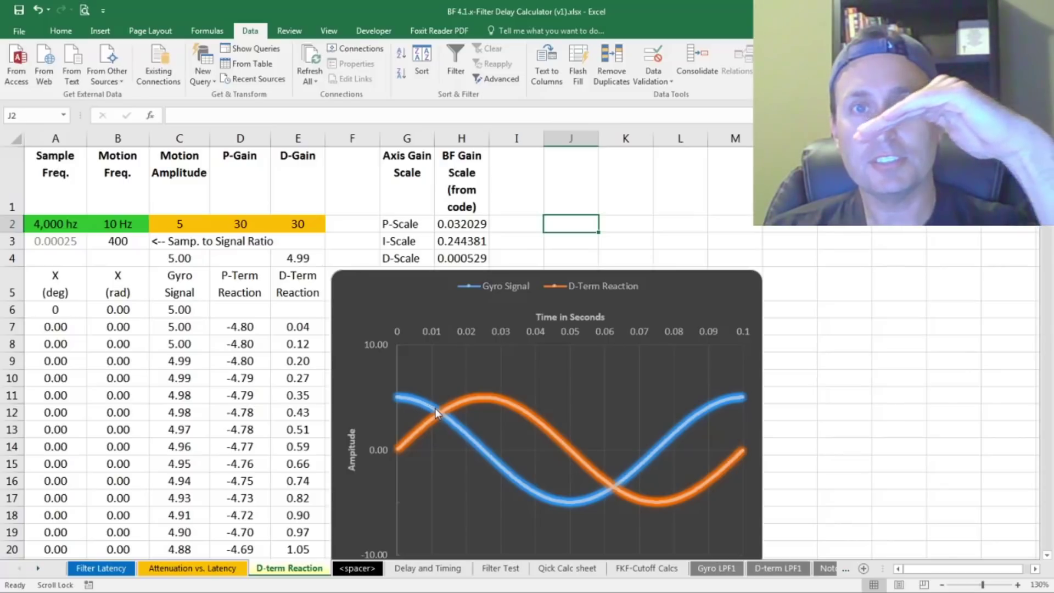
mouse_move(436, 409)
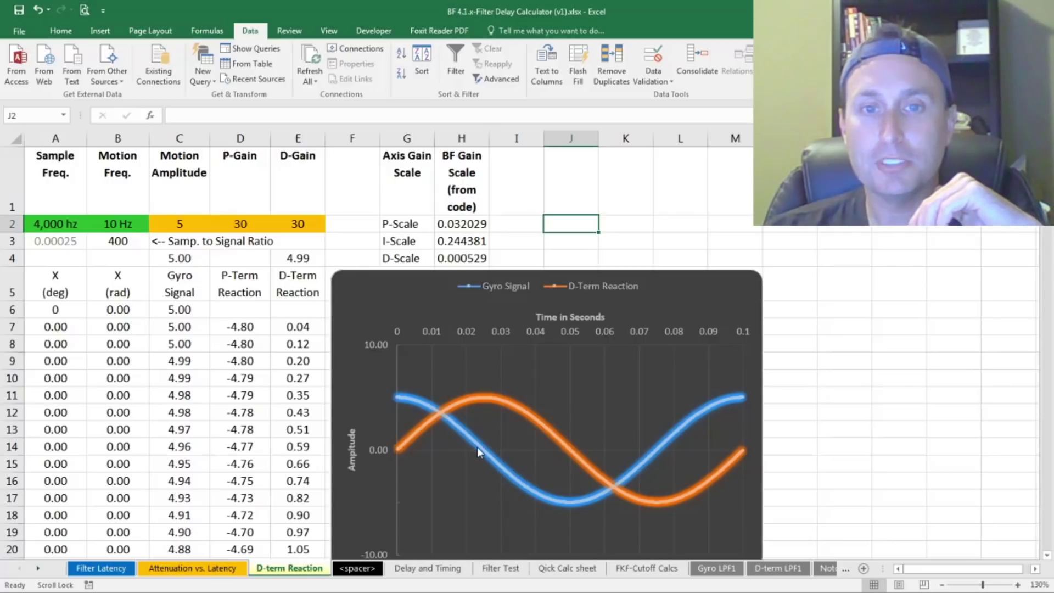
Step: Add the P-Term Reaction series via Select Data beside Gyro Signal and D-Term Reaction
mouse_move(484, 452)
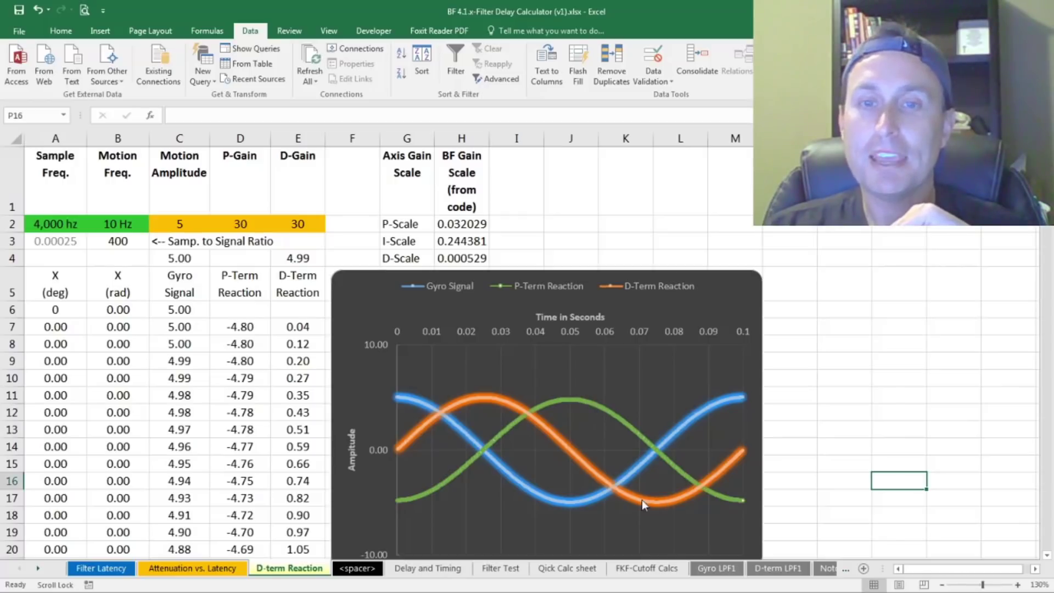
mouse_move(646, 505)
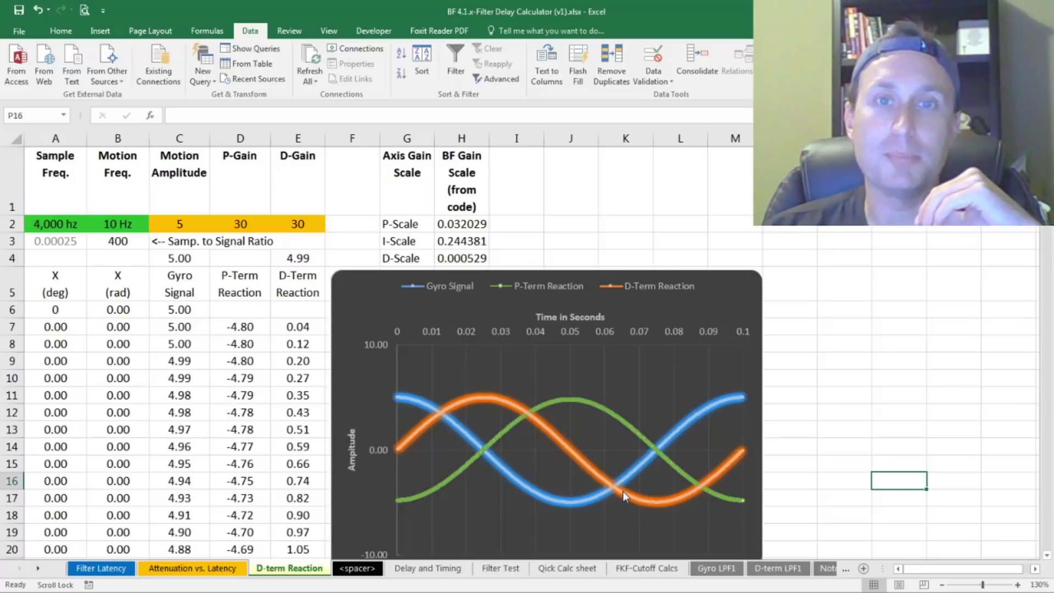
left_click(351, 260)
left_click(303, 327)
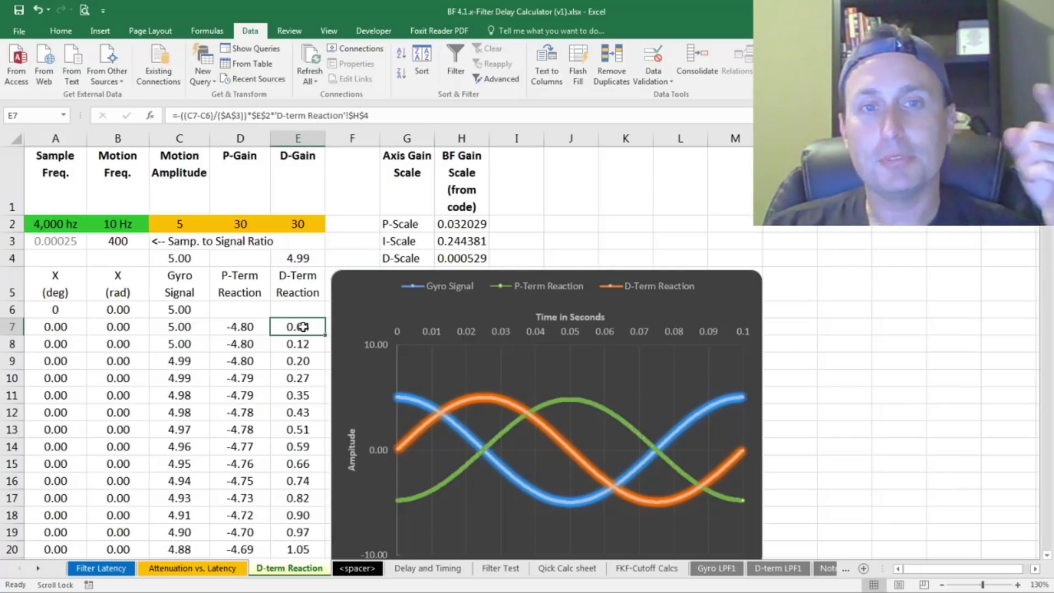
left_click(266, 115)
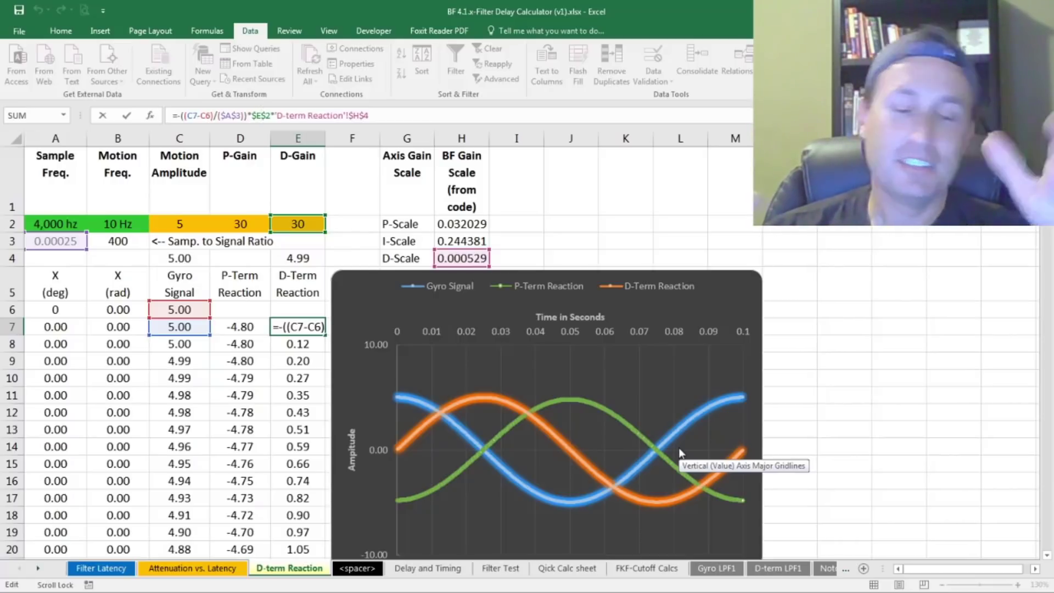
left_click(791, 378)
scroll(581, 238, "down", 1)
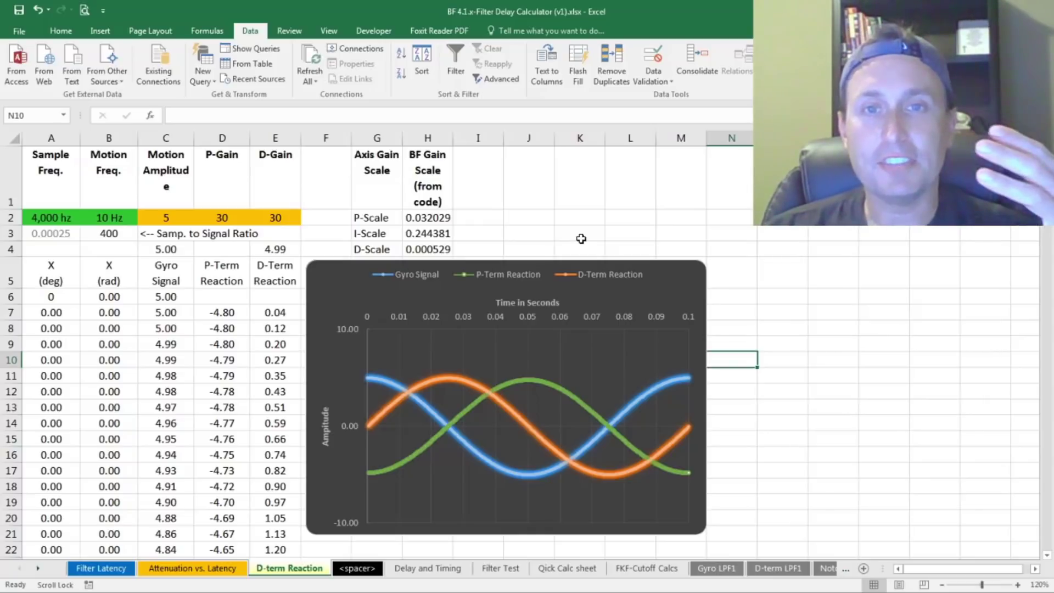
Step: Set the motion amplitude in C2 to 1
left_click(152, 215)
type("1")
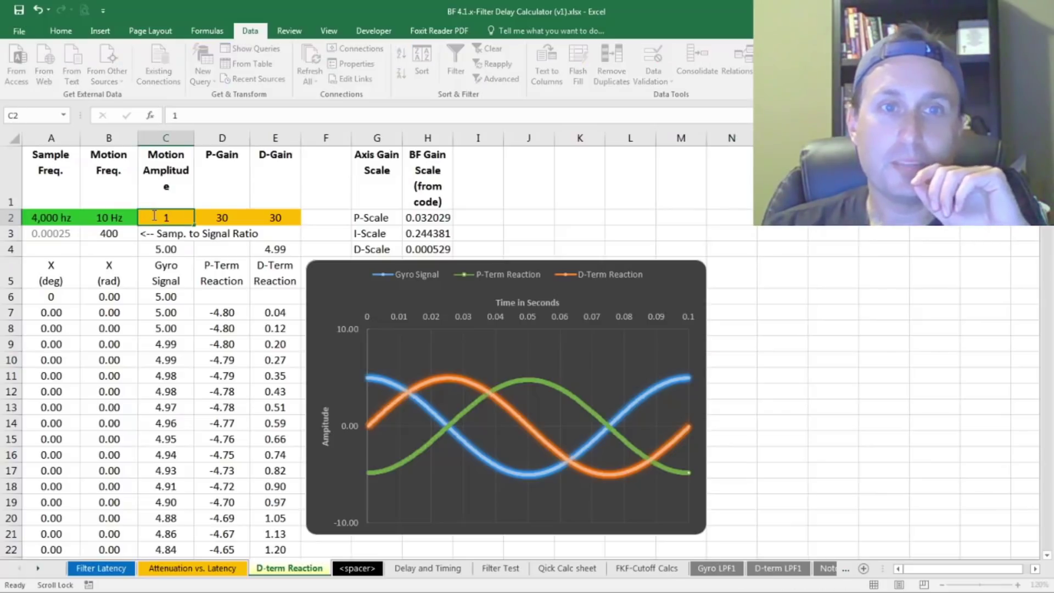
key("Return")
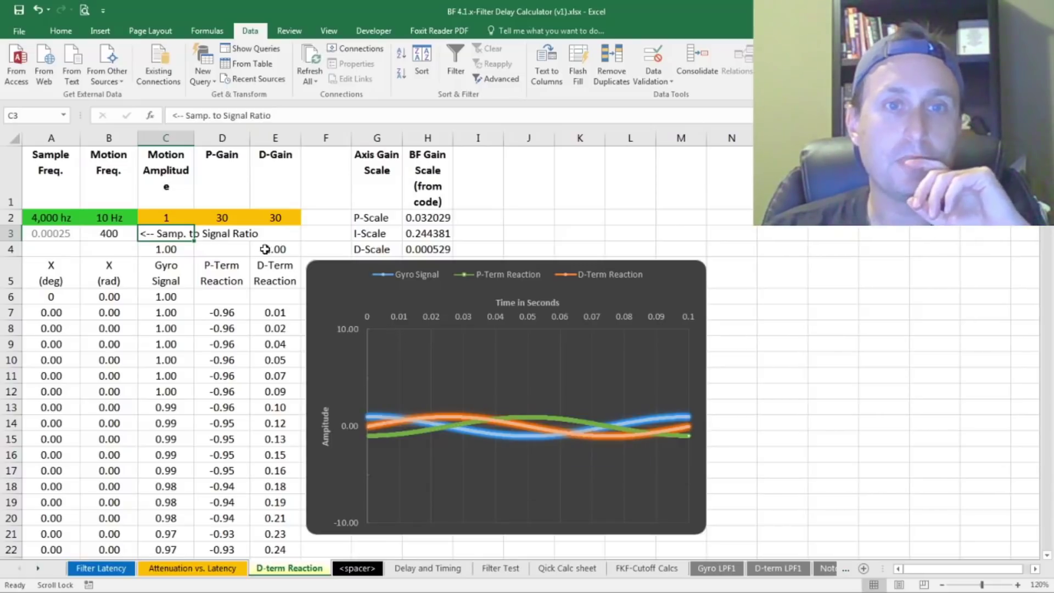
Step: Pick 65 Hz as the motion frequency from the B2 dropdown list
left_click(112, 217)
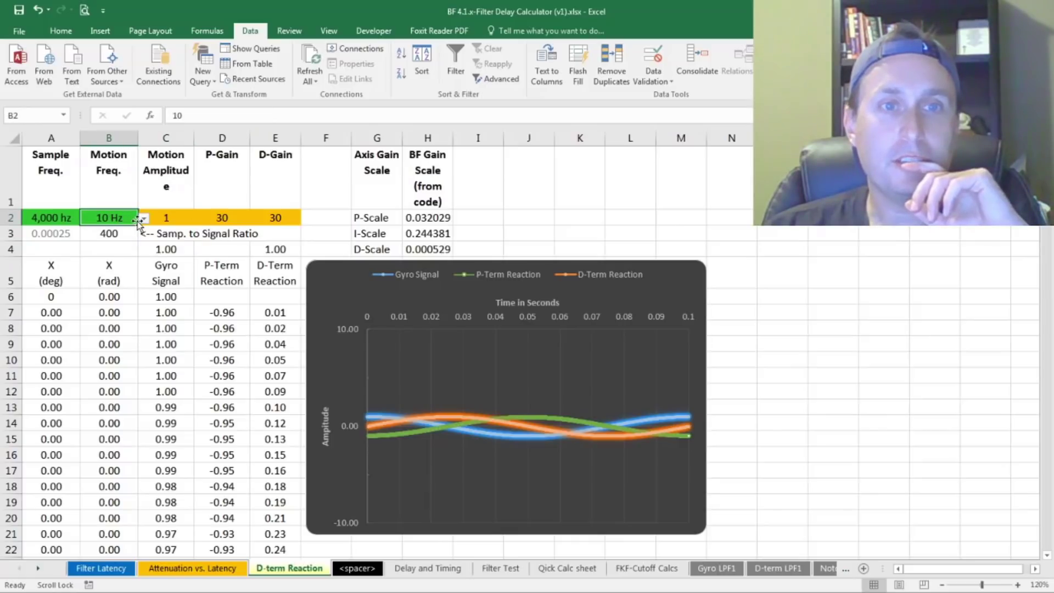
left_click(144, 218)
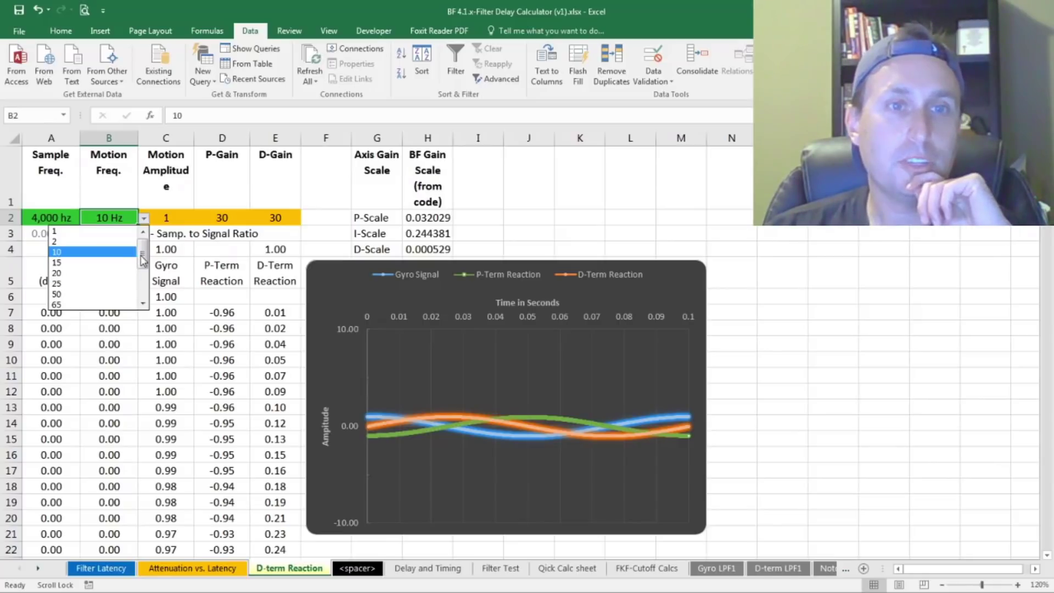
left_click_drag(143, 265, 147, 269)
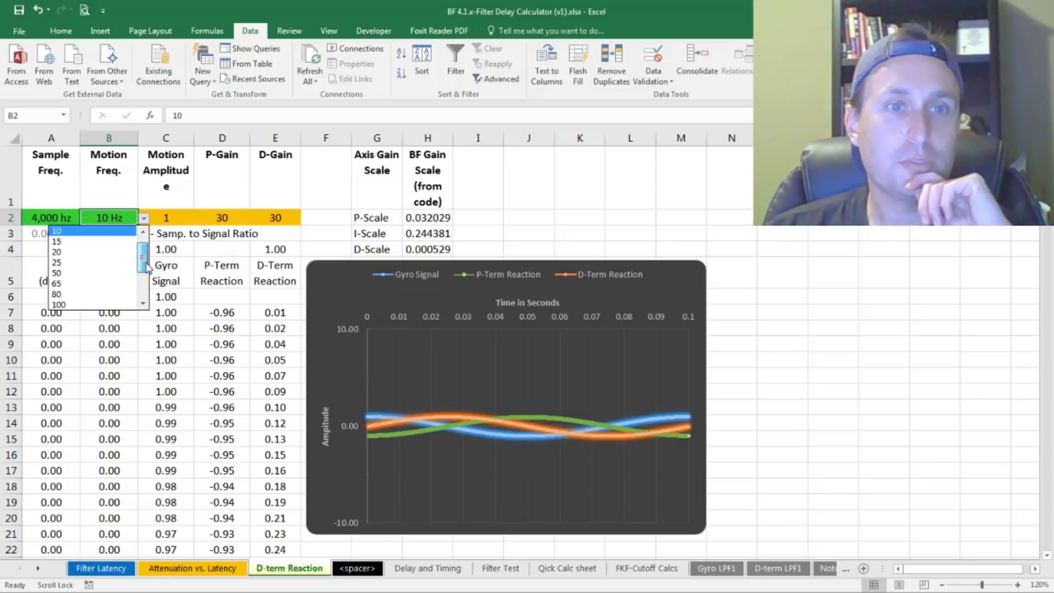
left_click(115, 283)
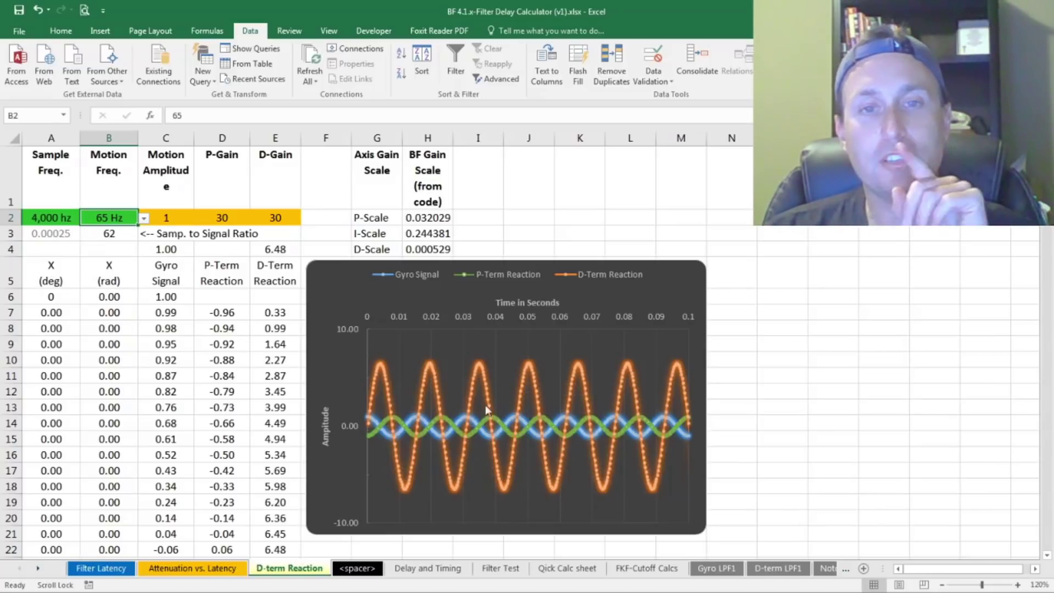
mouse_move(449, 437)
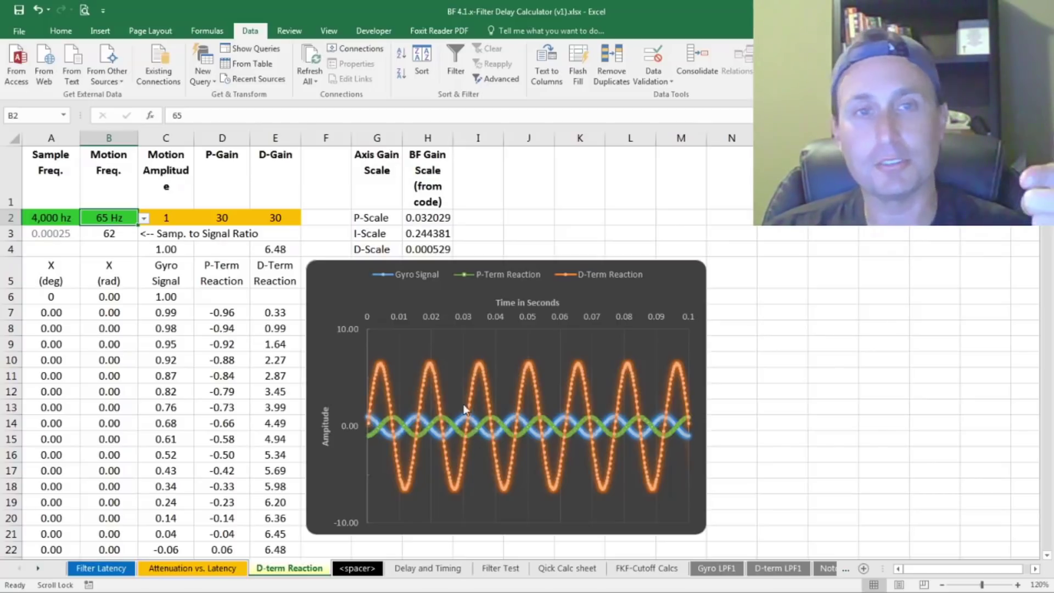
left_click(233, 220)
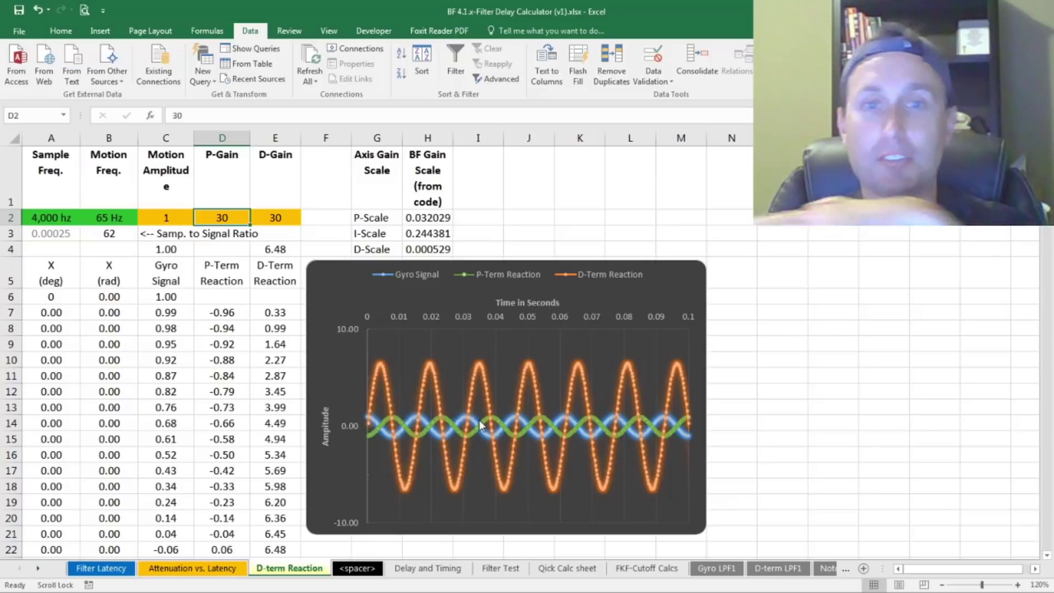
left_click(118, 217)
Step: Select 200 from the B2 Motion Freq. dropdown, pushing D-Term Reaction to about ±19.6
left_click(143, 219)
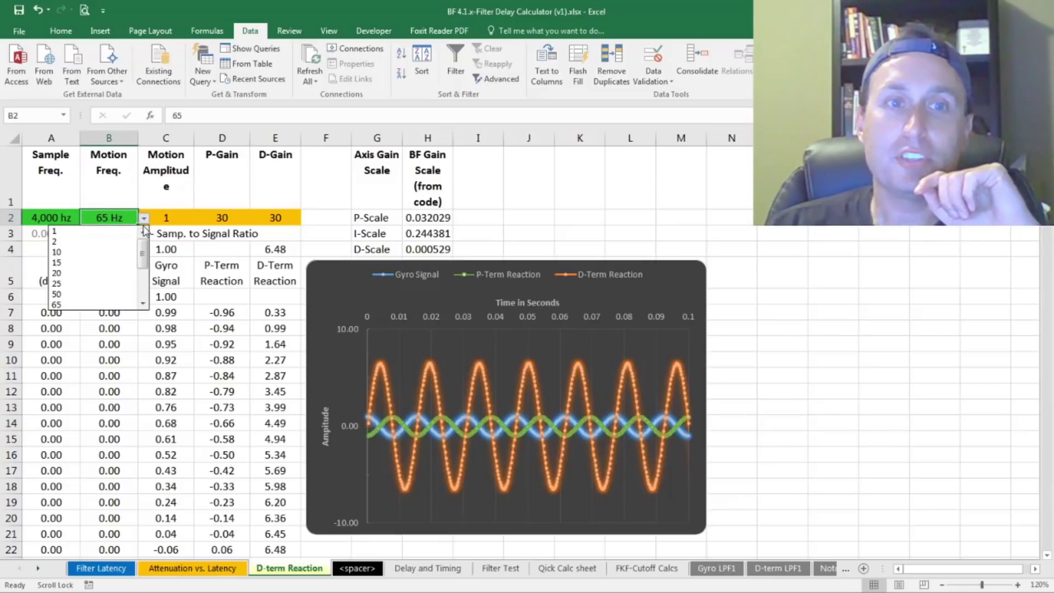
left_click_drag(146, 258, 150, 285)
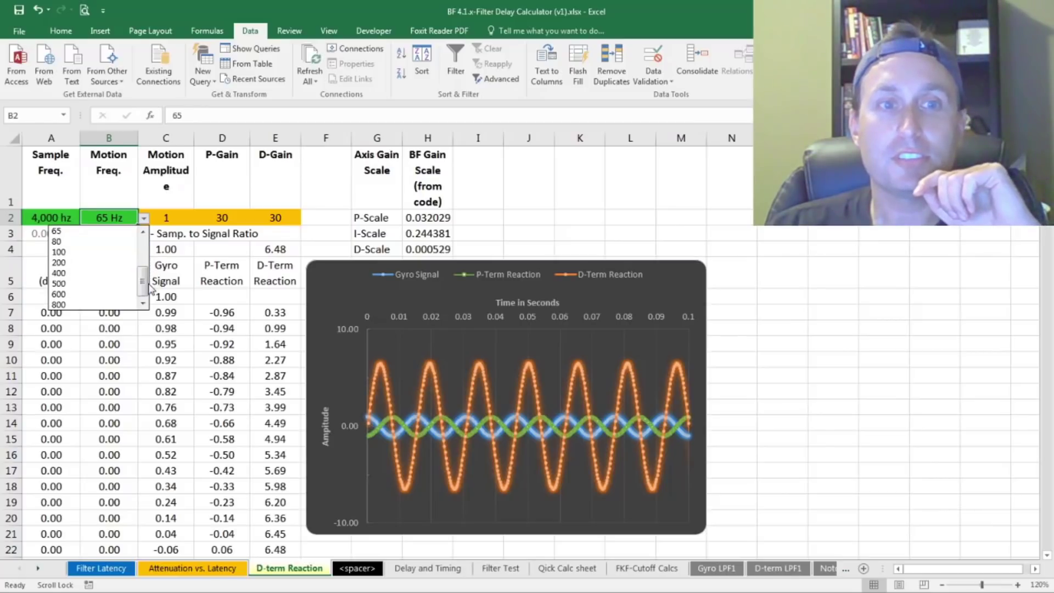
left_click(92, 264)
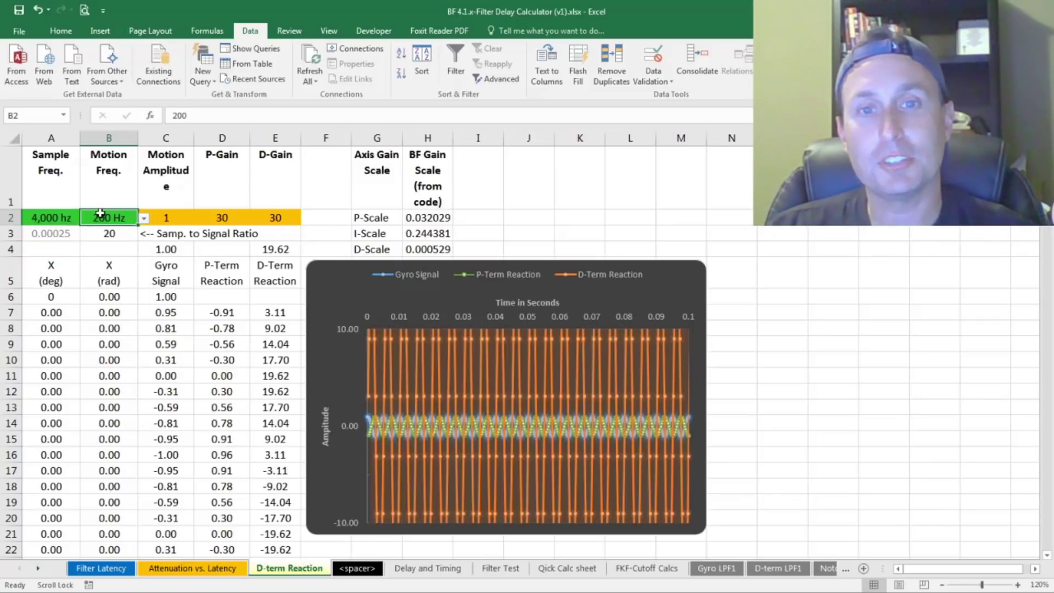